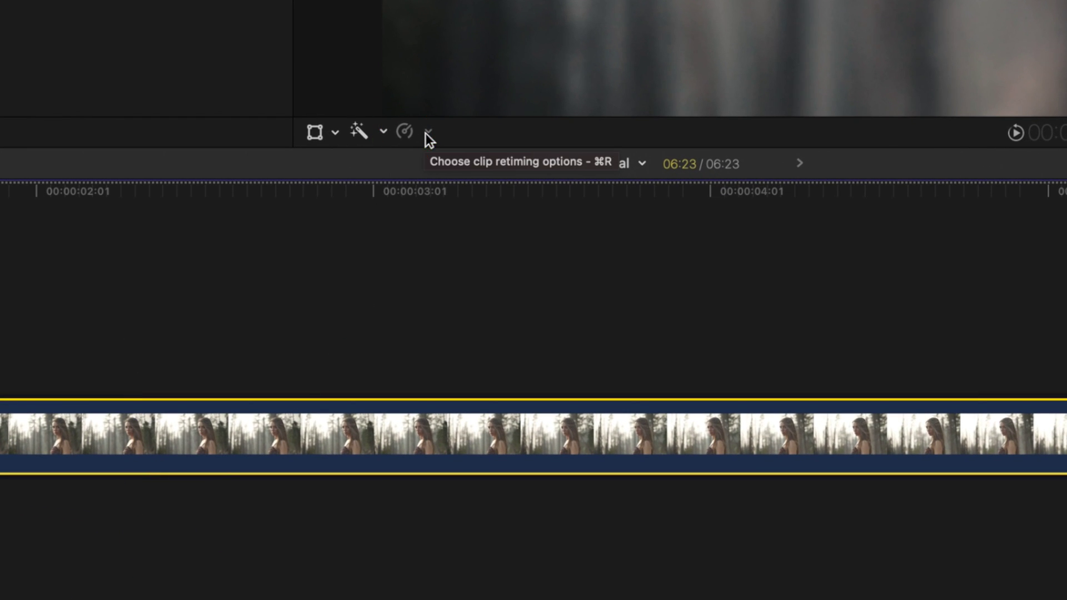
Show the retime editor for the clip in the timeline and check the clip retiming options.
left_click(426, 132)
mouse_move(455, 155)
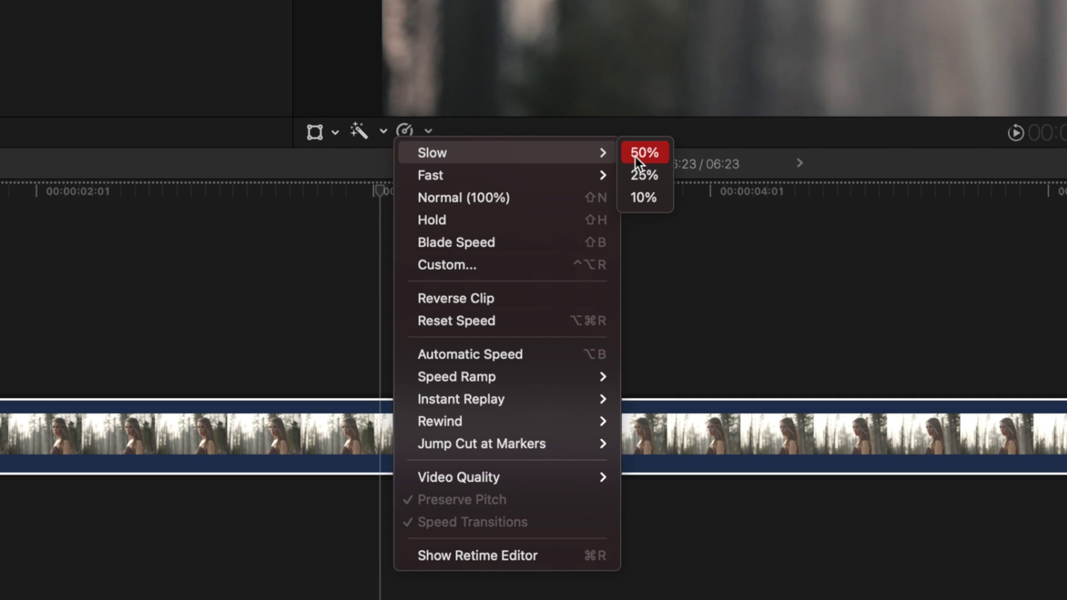
left_click(407, 198)
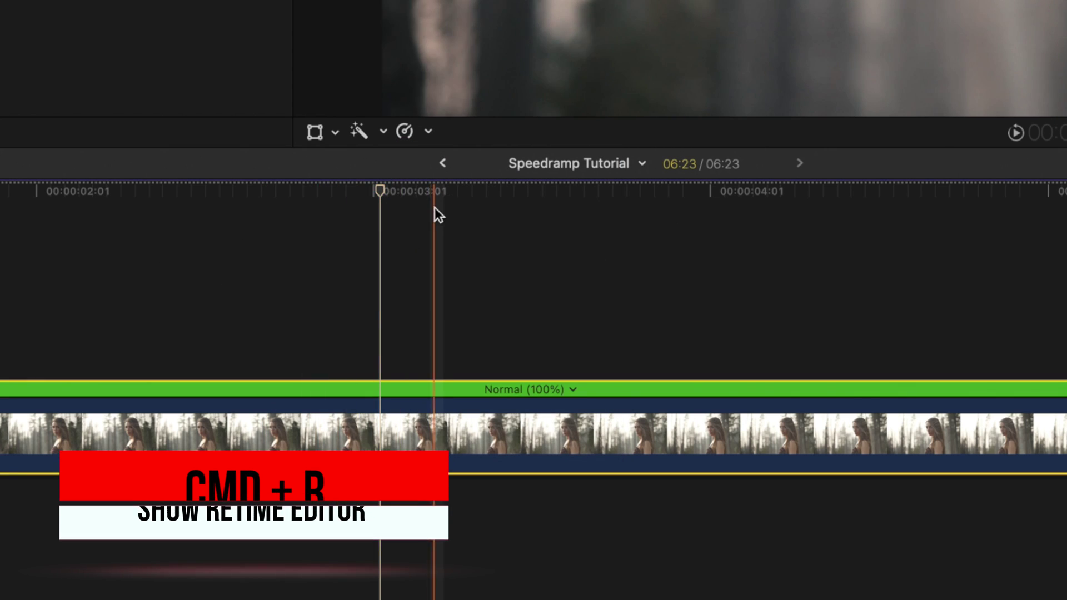
left_click(432, 140)
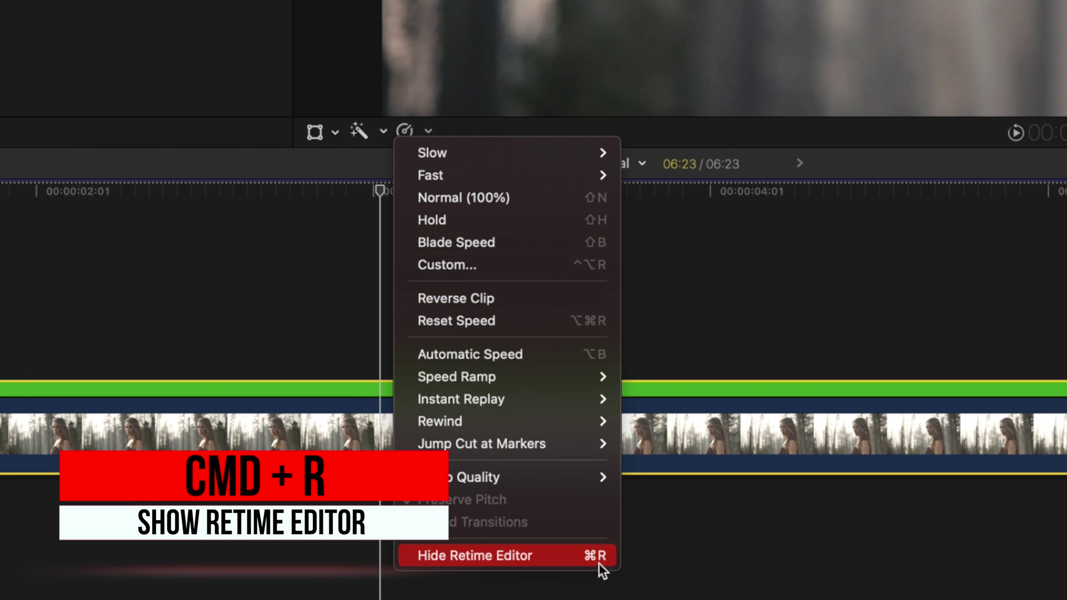
Try a custom speed rate of 40% on the clip with Ripple off, and undo it.
left_click(572, 389)
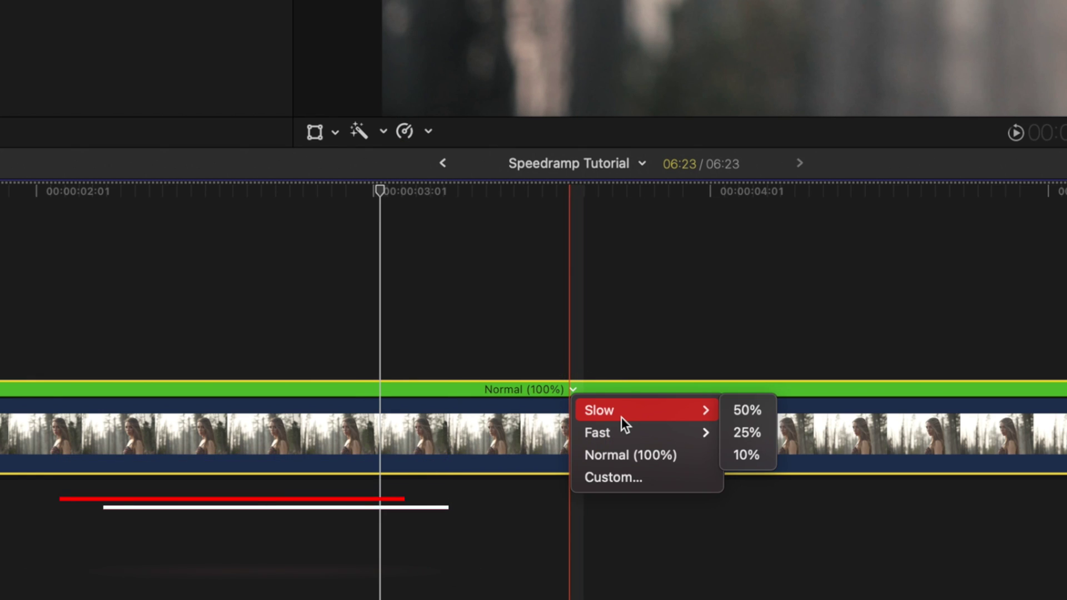
mouse_move(639, 435)
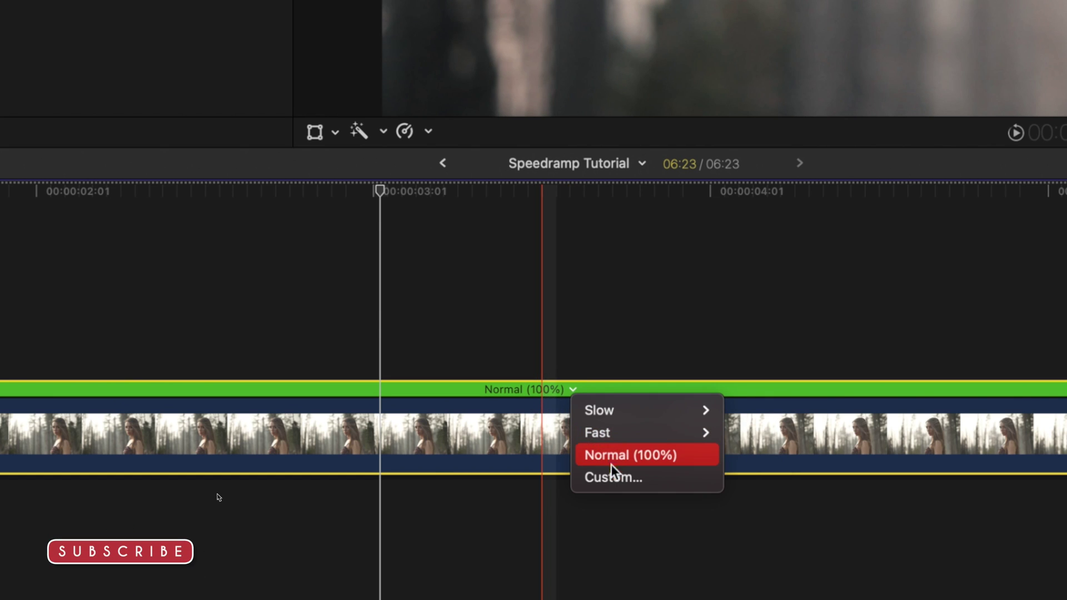
left_click(611, 476)
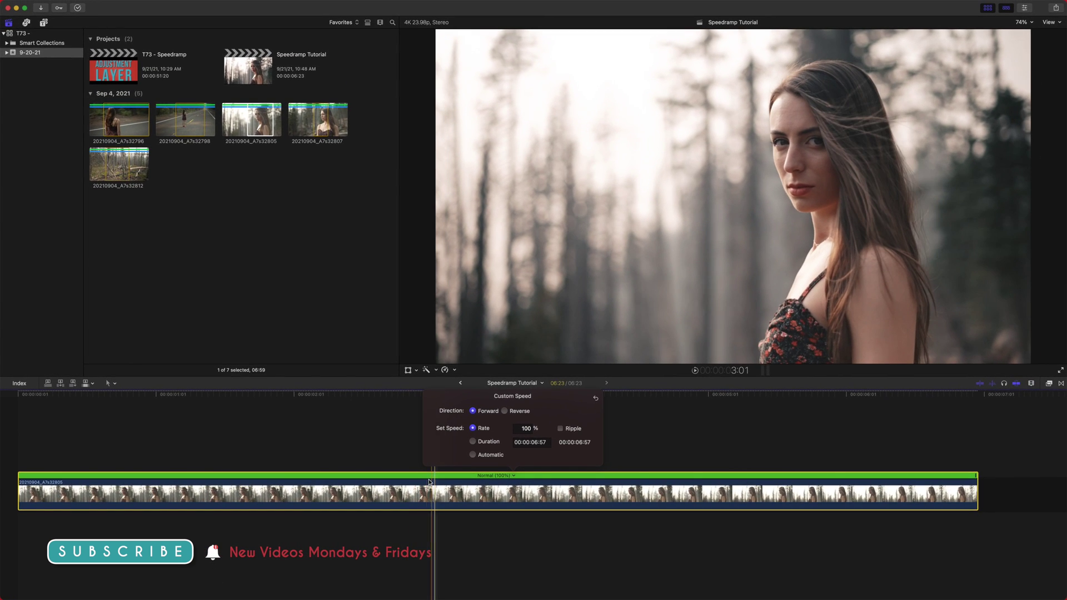
left_click(527, 429)
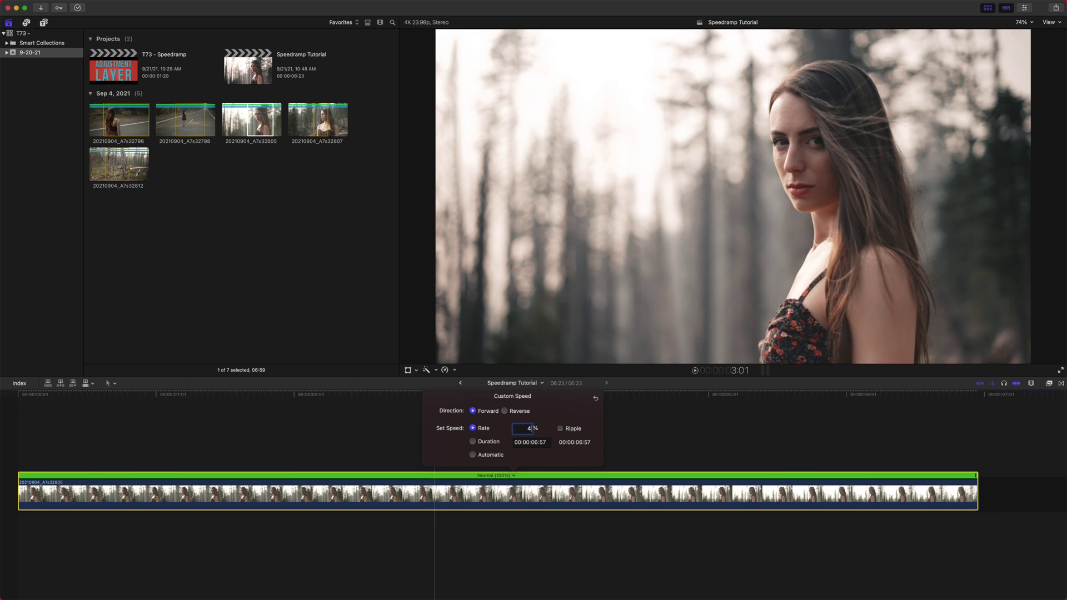
key("Return")
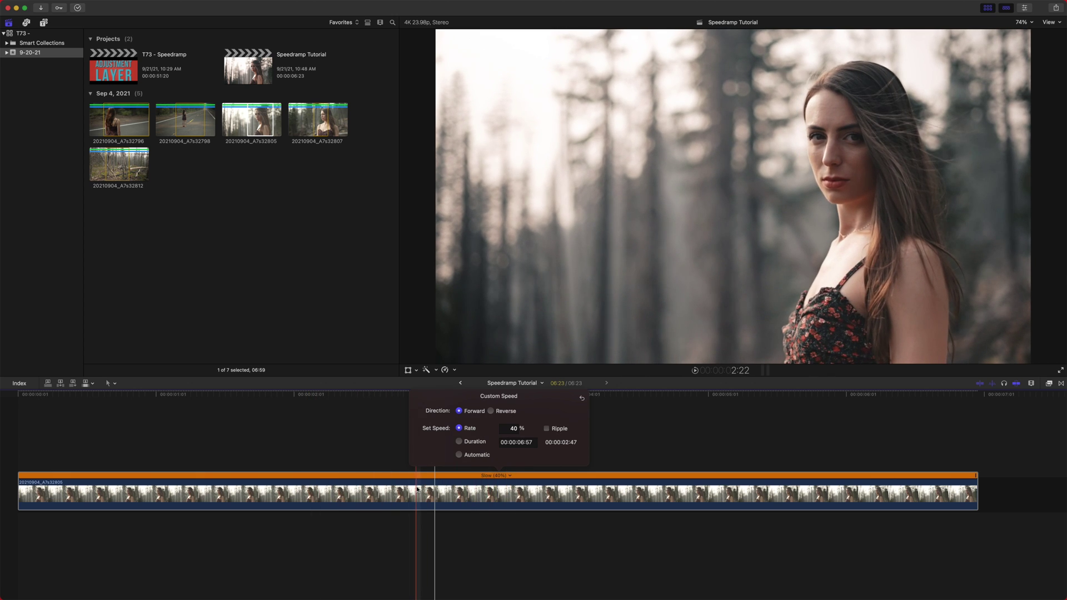
key("super+z")
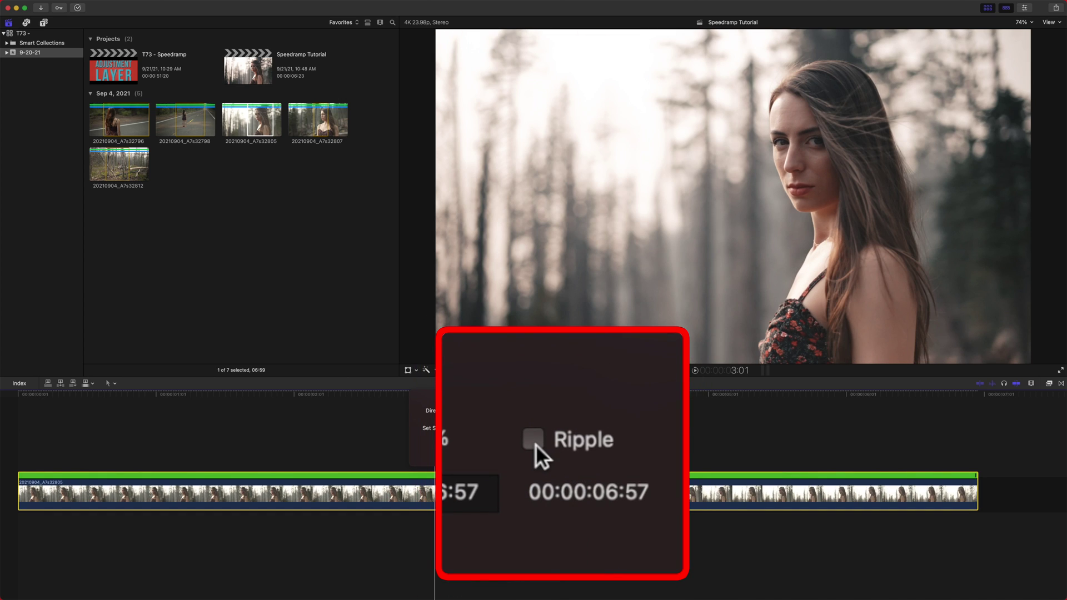
Turn on Ripple in the clip's custom speed settings and set the rate to 40%.
left_click(547, 428)
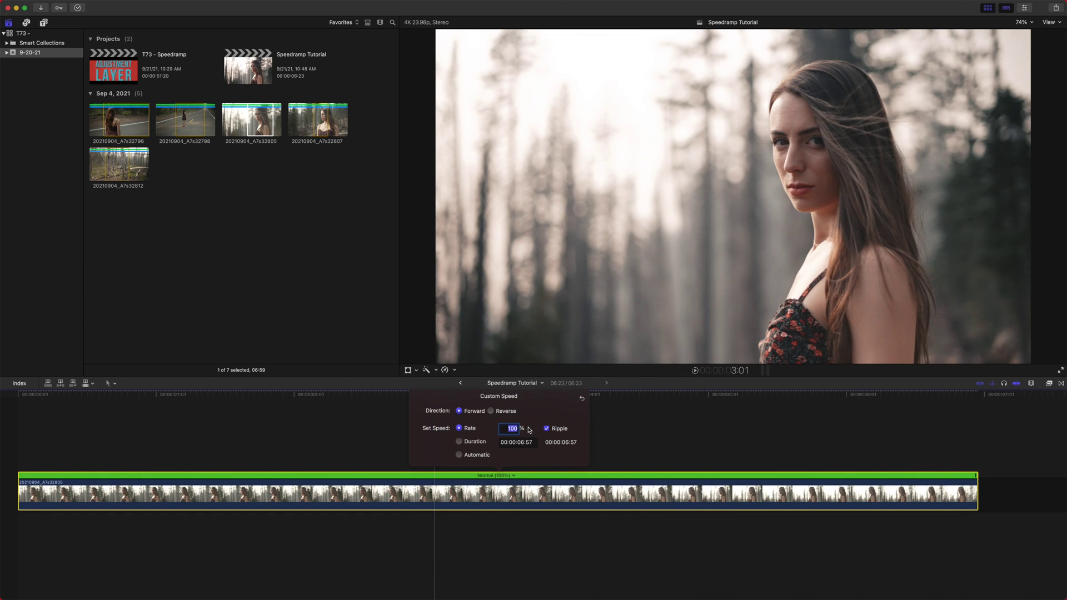
key("Return")
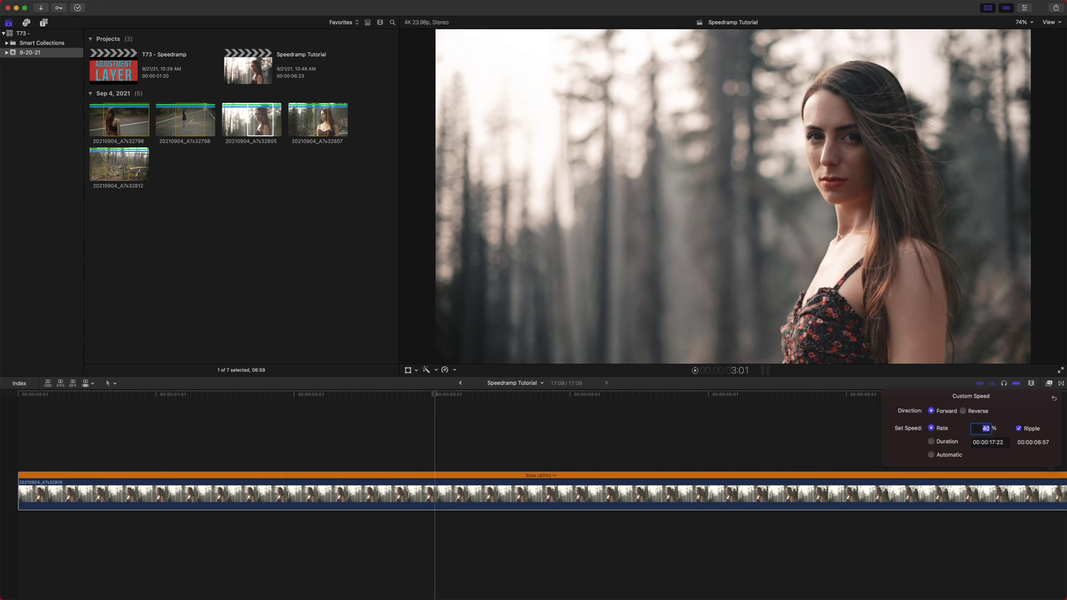
left_click(538, 445)
key("shift+z")
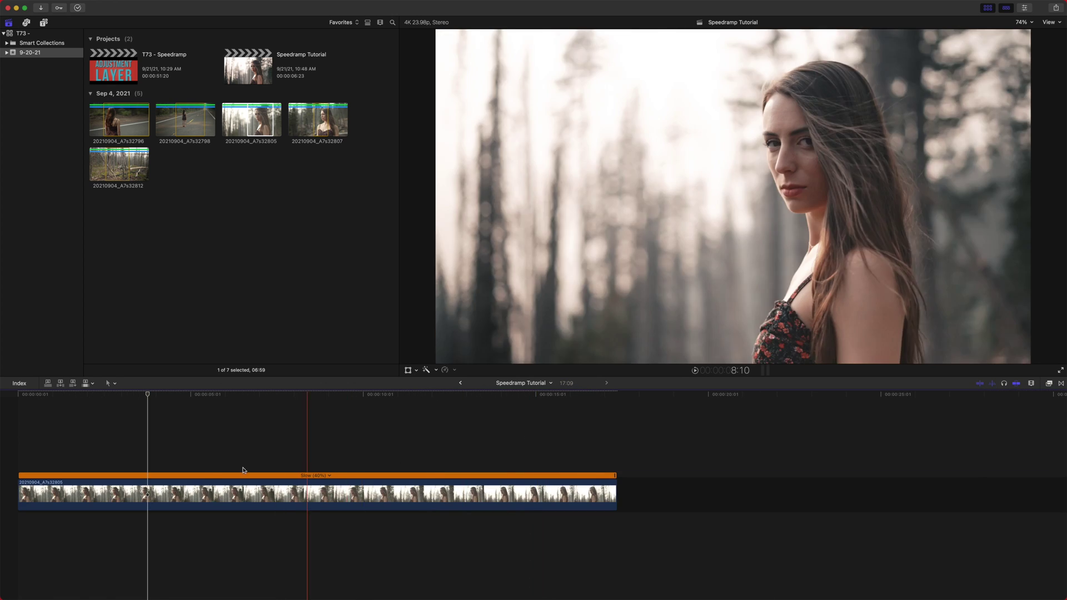
Open the clip's custom speed settings and set the speed by Duration to 00:00:01:00.
left_click(510, 476)
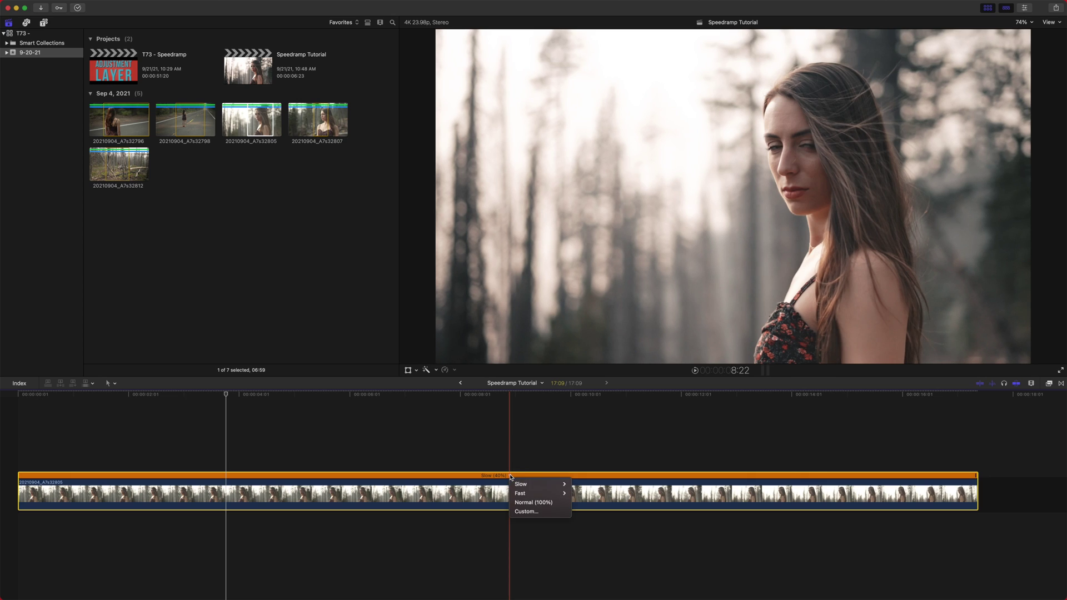
left_click(529, 511)
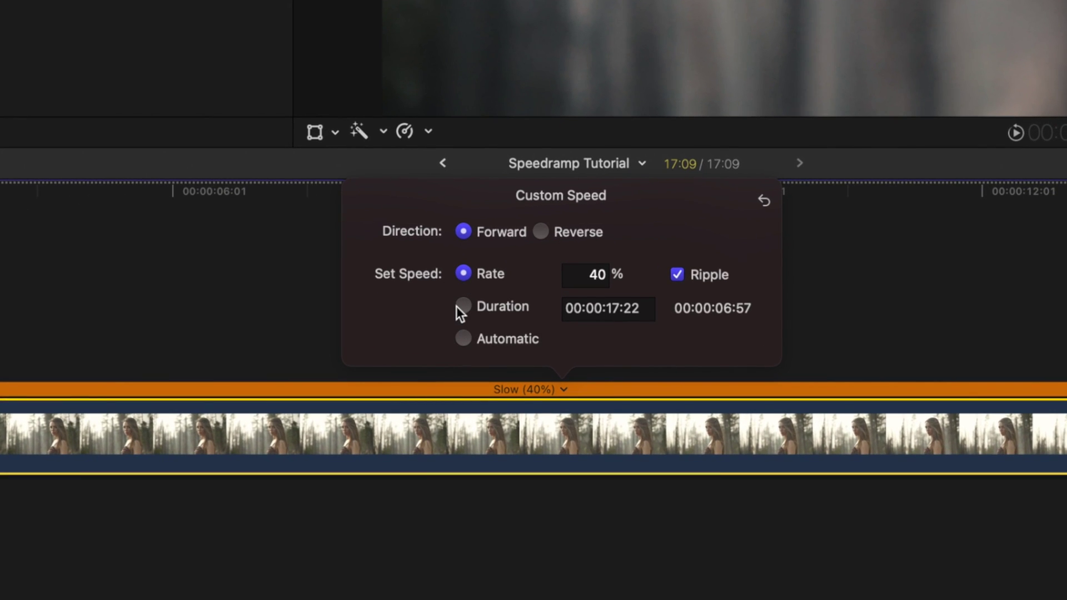
left_click(462, 306)
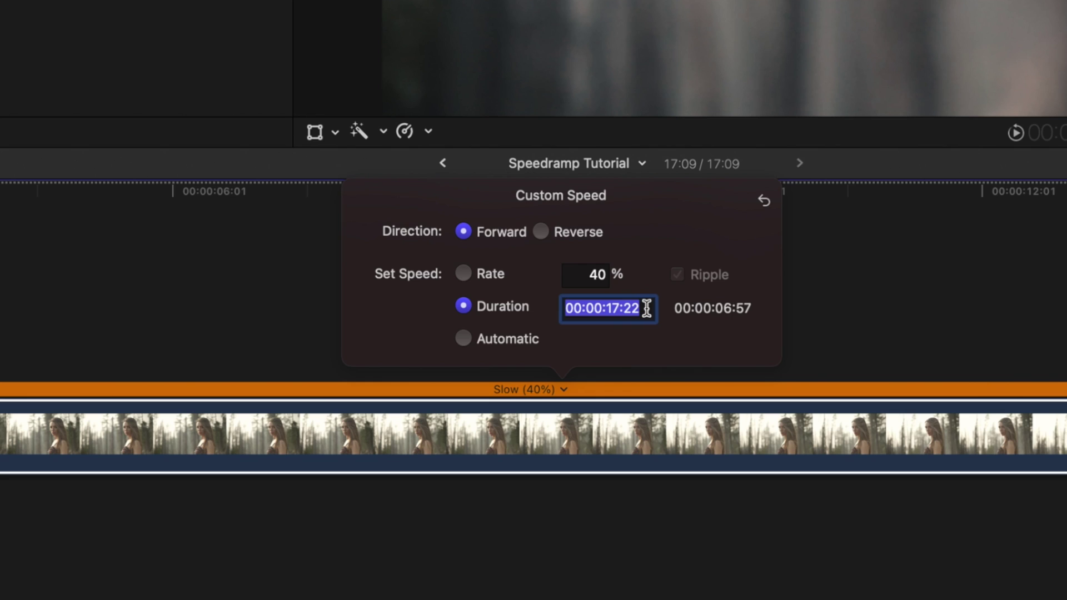
left_click(432, 301)
type("1:")
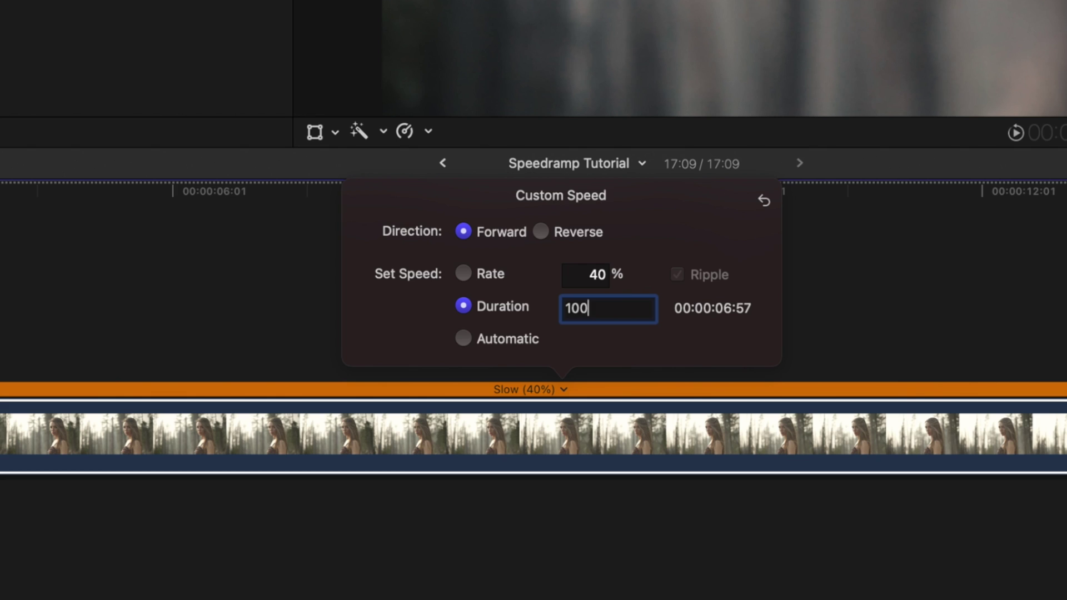
type("00")
key("Return")
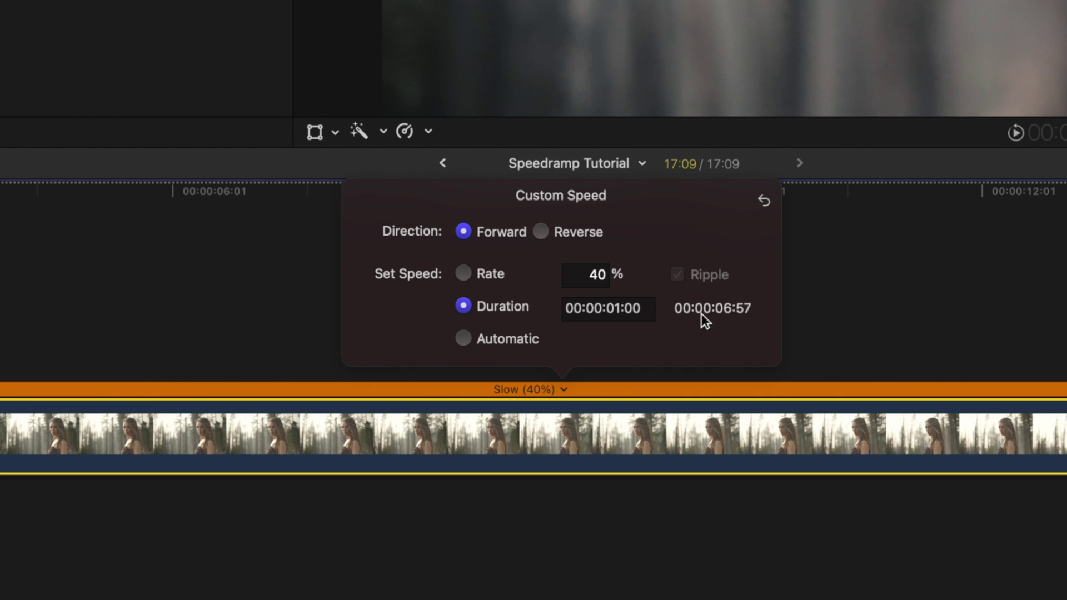
left_click(652, 310)
key("Return")
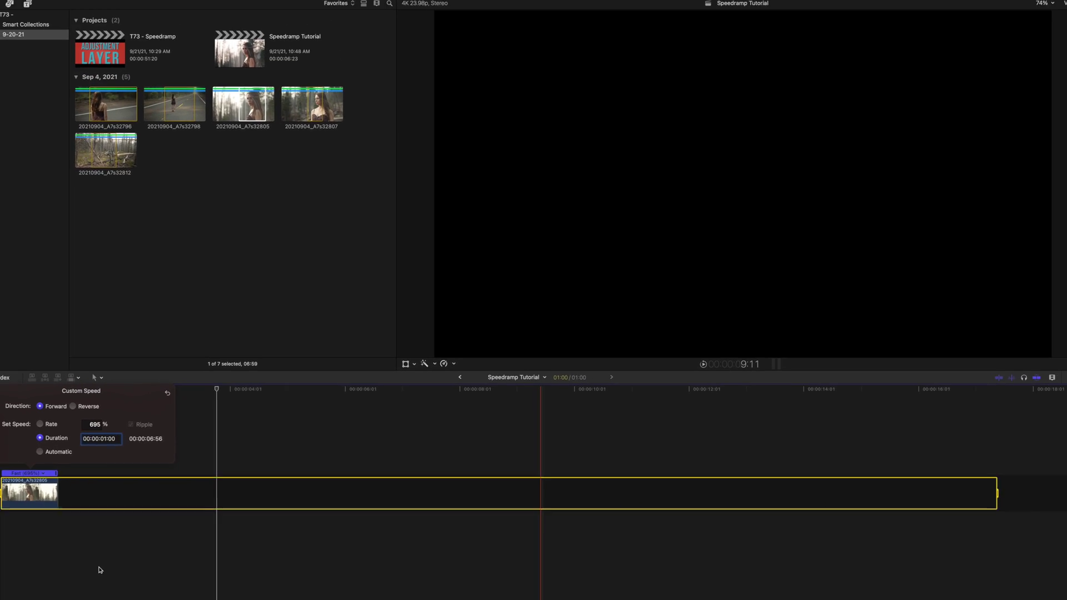
Switch the custom speed back to Rate and return the clip to its 40% speed.
left_click(134, 505)
key("shift+z")
left_click(135, 442)
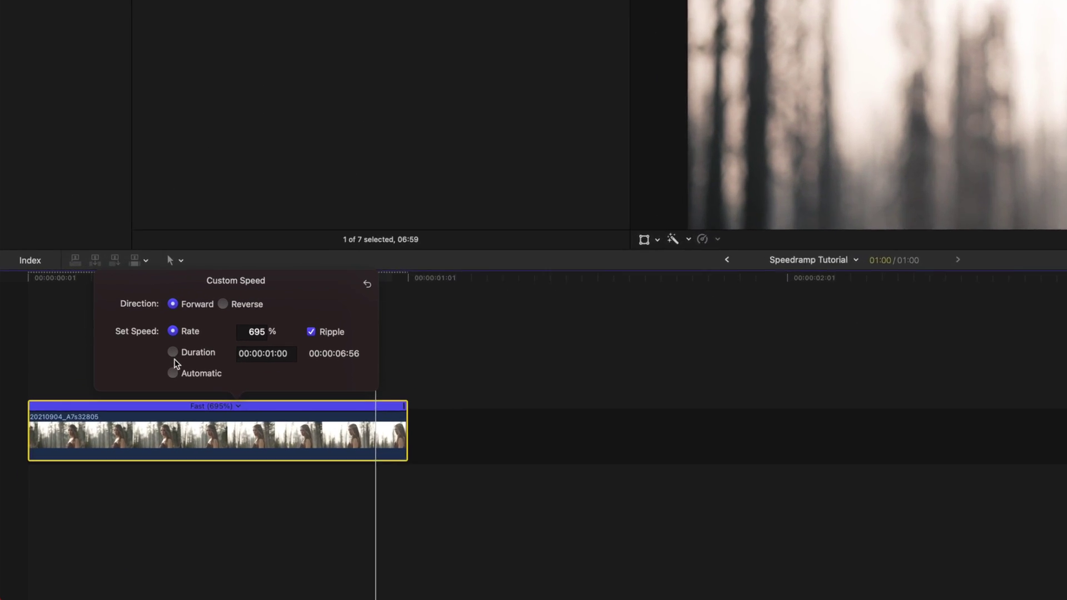
left_click(173, 373)
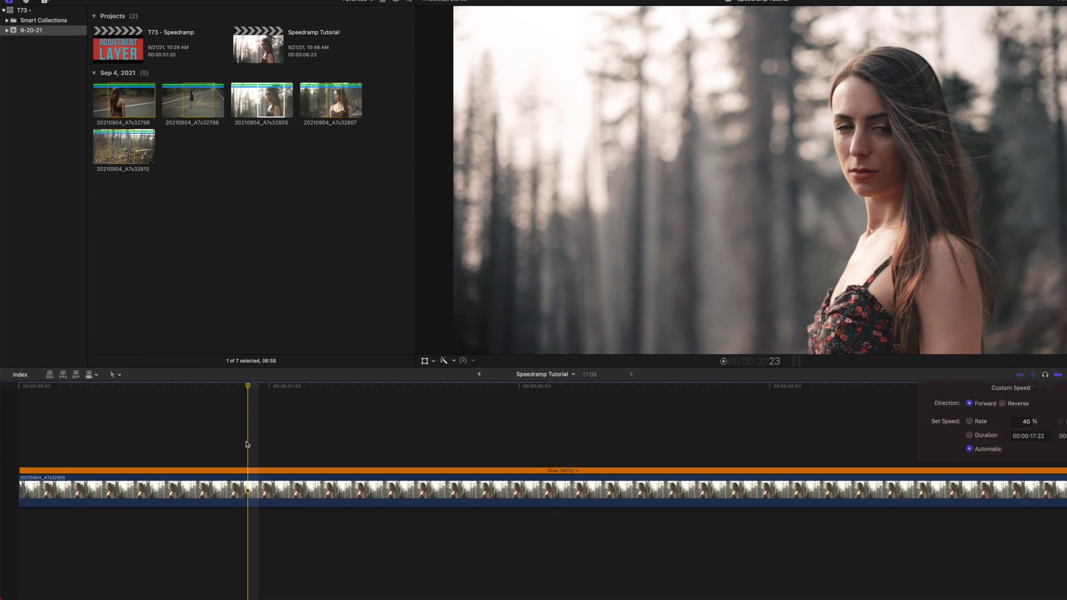
key("shift+z")
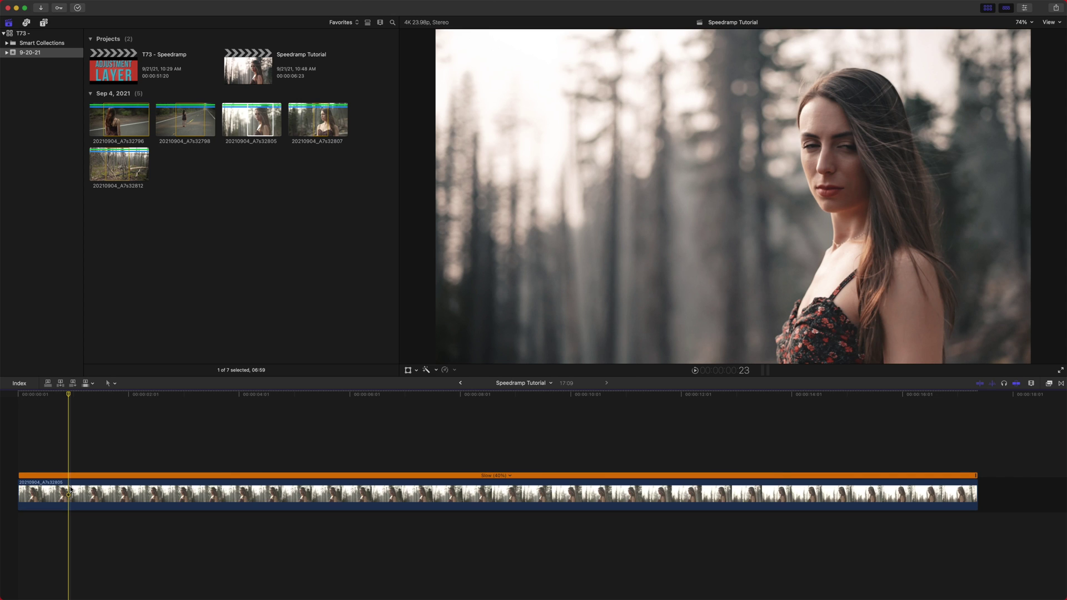
Select the slowed clip and add a hold frame at 00:00:05:22 with the Hold retiming option.
left_click(75, 490)
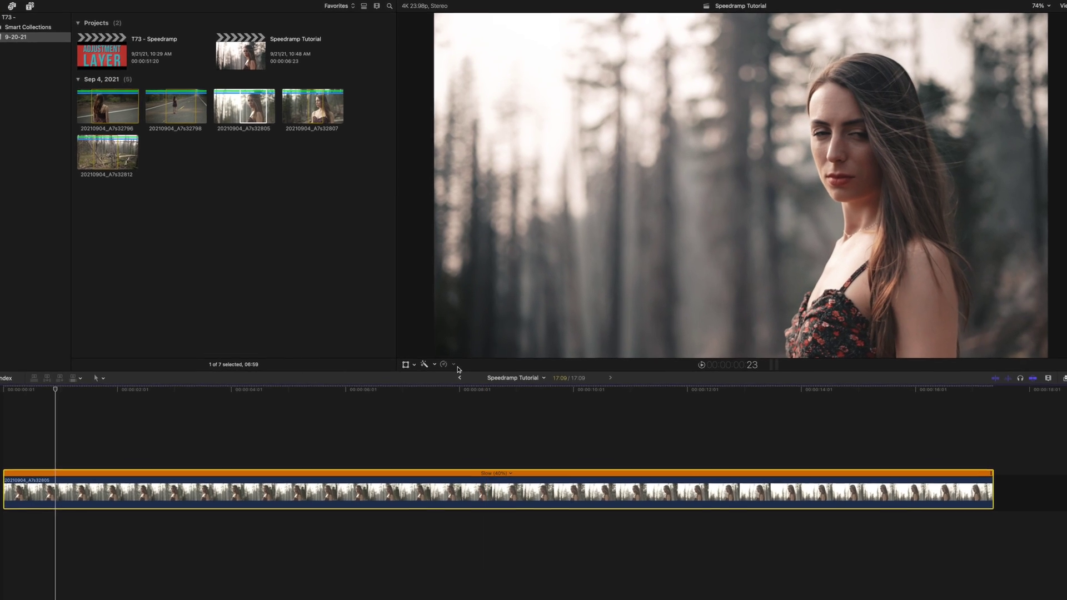
left_click(445, 369)
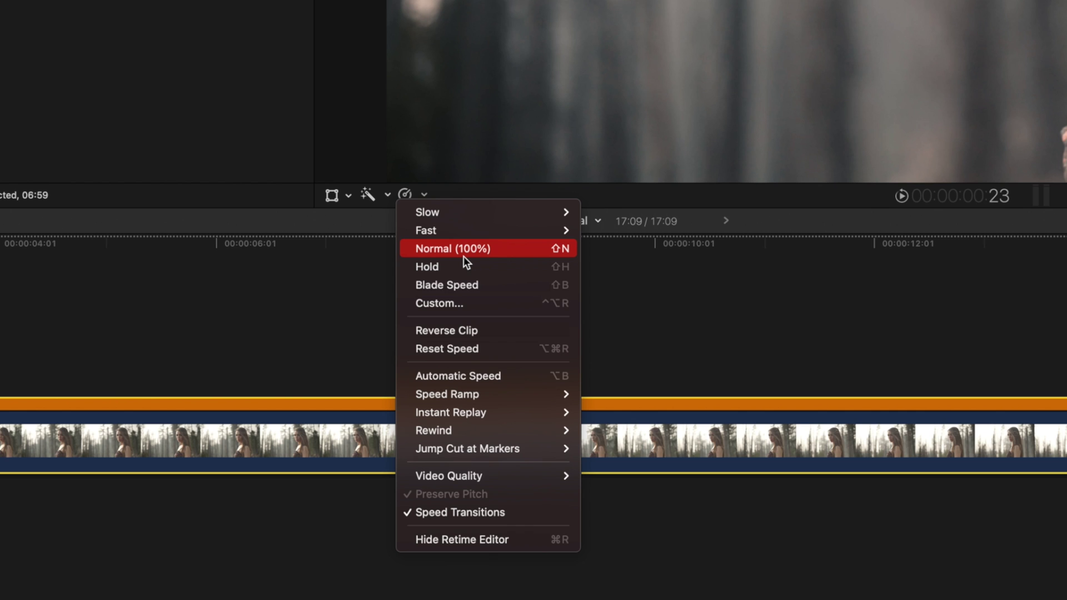
mouse_move(457, 251)
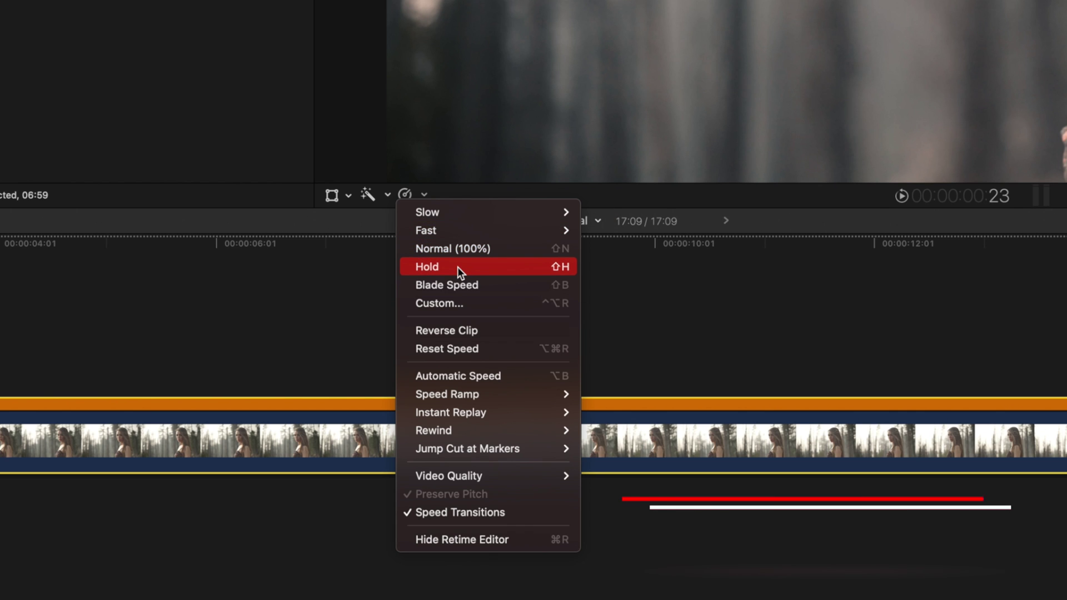
left_click(46, 306)
left_click(64, 268)
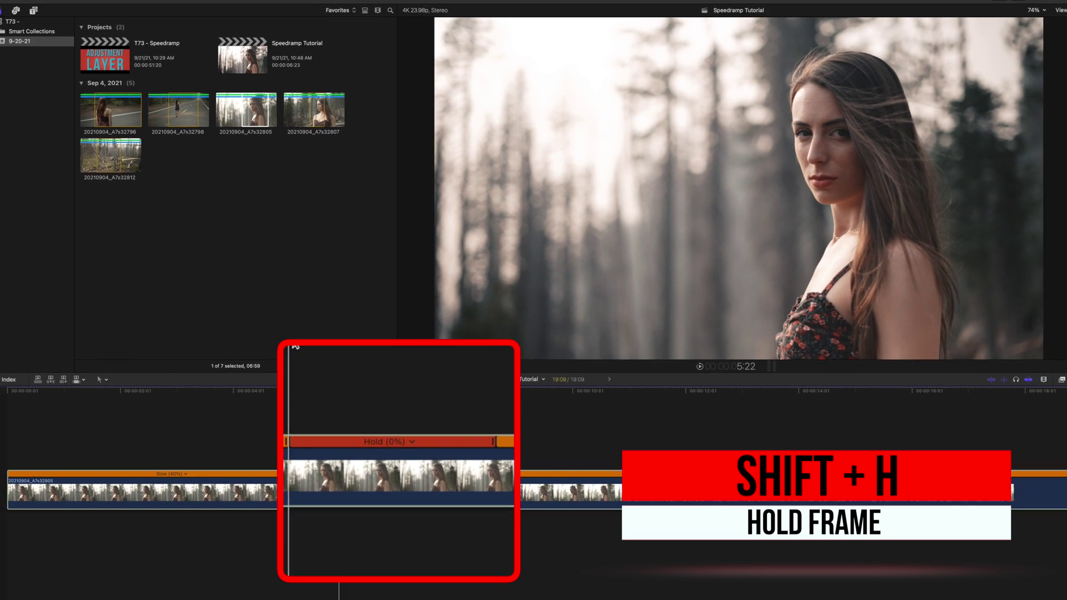
key("shift+h")
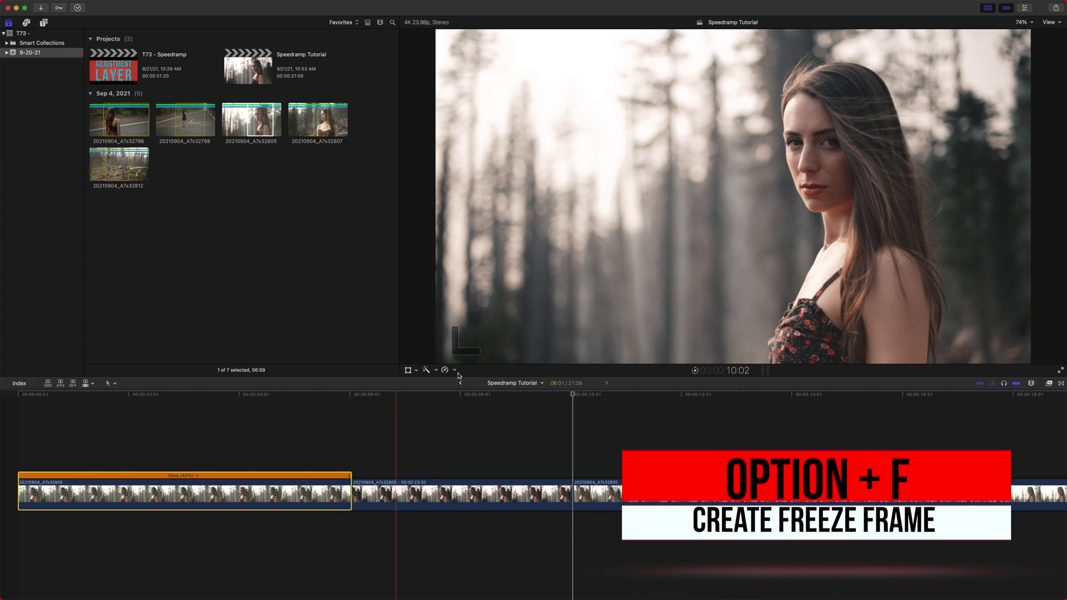
Select the freeze frame clip in the timeline and undo its creation.
mouse_move(390, 395)
left_mouse_down()
mouse_move(364, 403)
mouse_move(395, 412)
left_mouse_up()
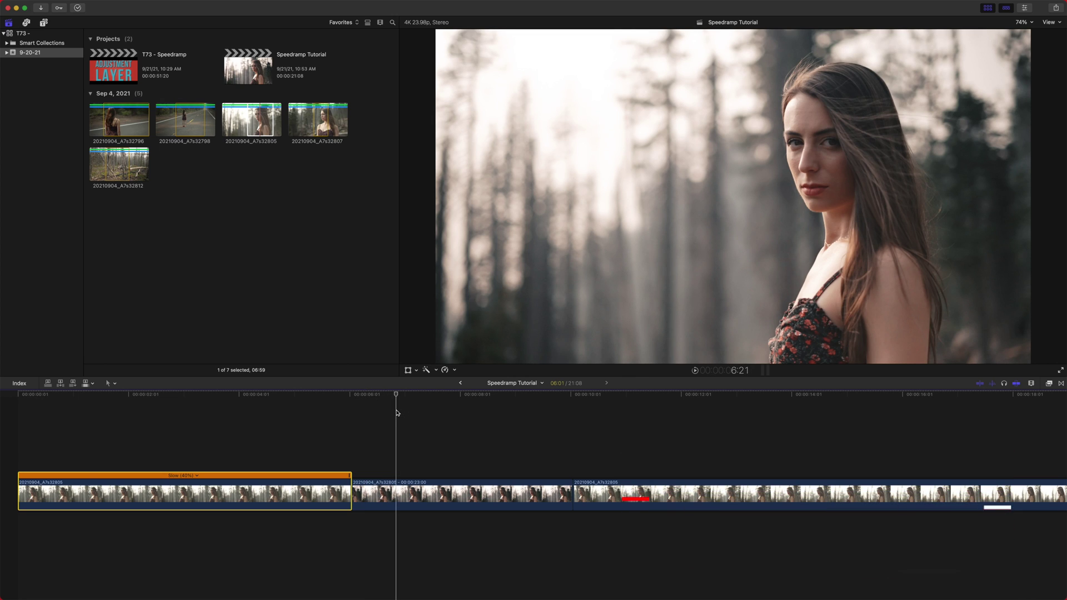
left_click(419, 494)
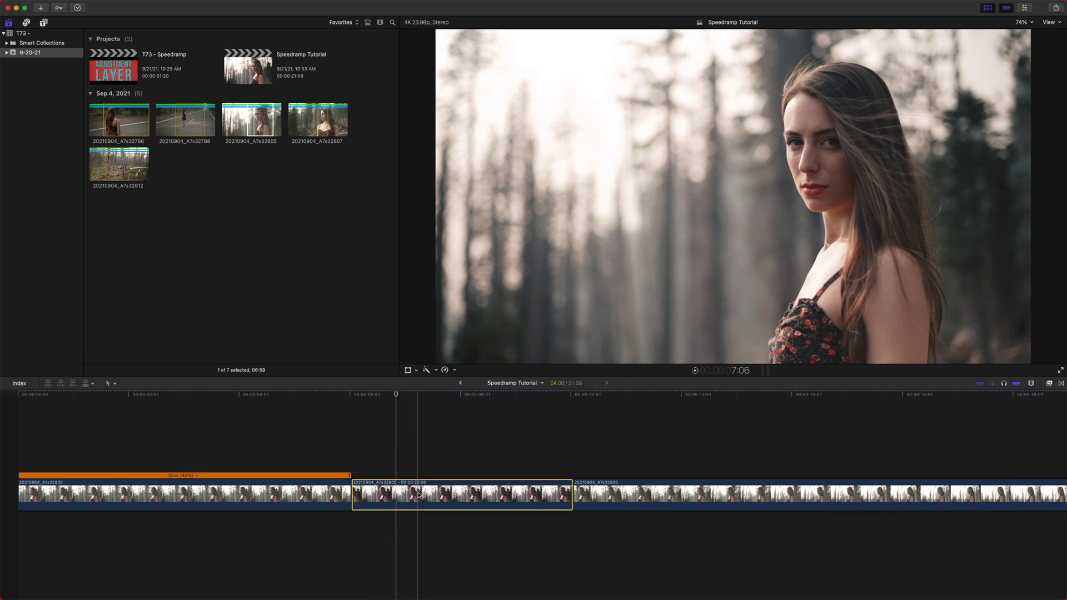
key("super+z")
Add a hold frame to the clip at 00:00:06:02 and view the clip's Color Wheels settings in the inspector.
left_click(354, 489)
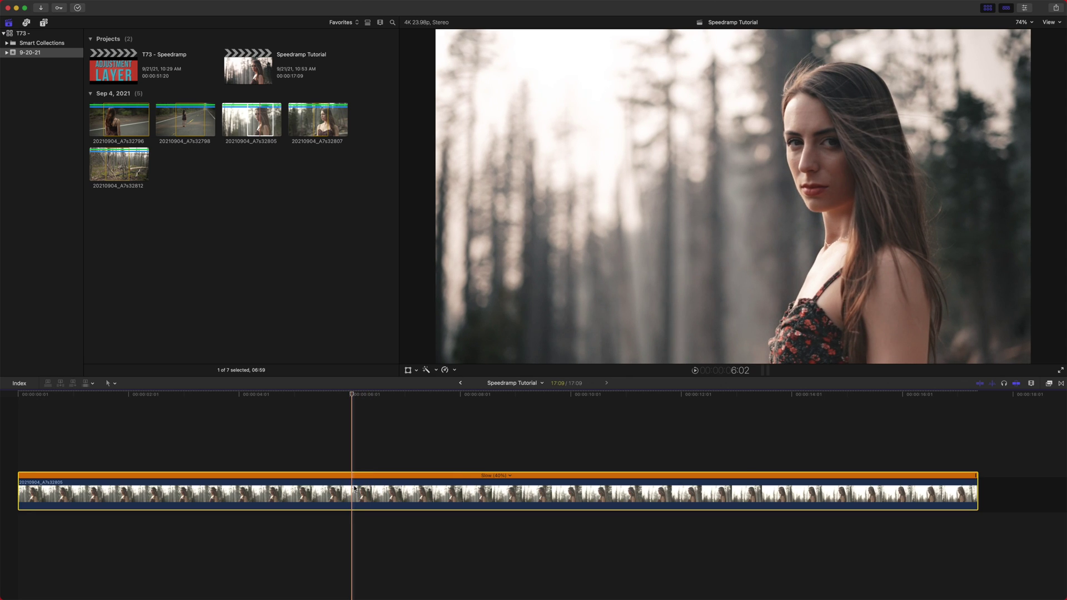
key("shift+h")
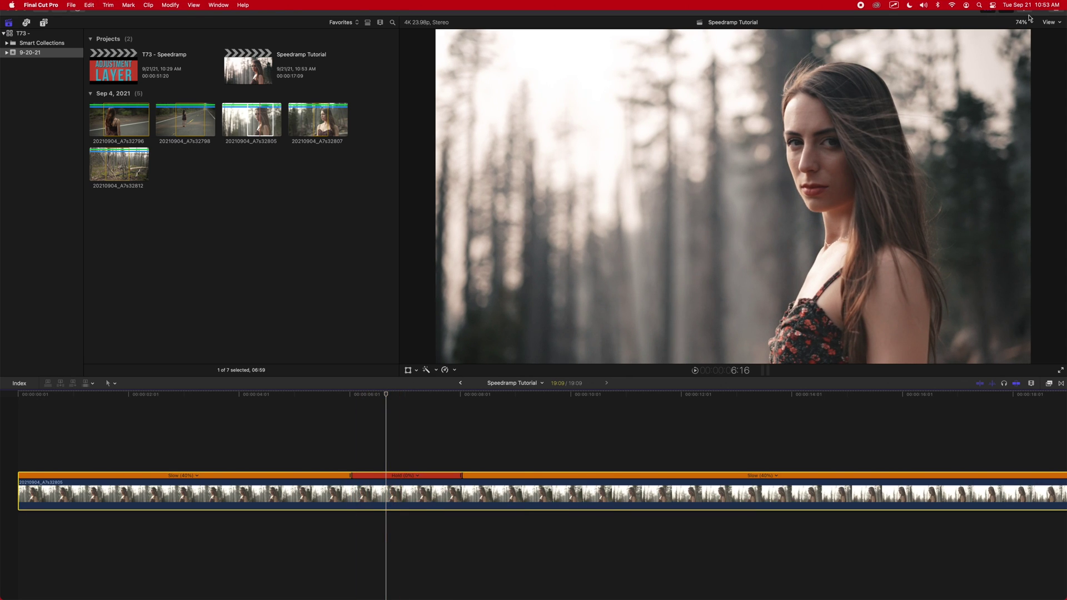
left_click(1025, 8)
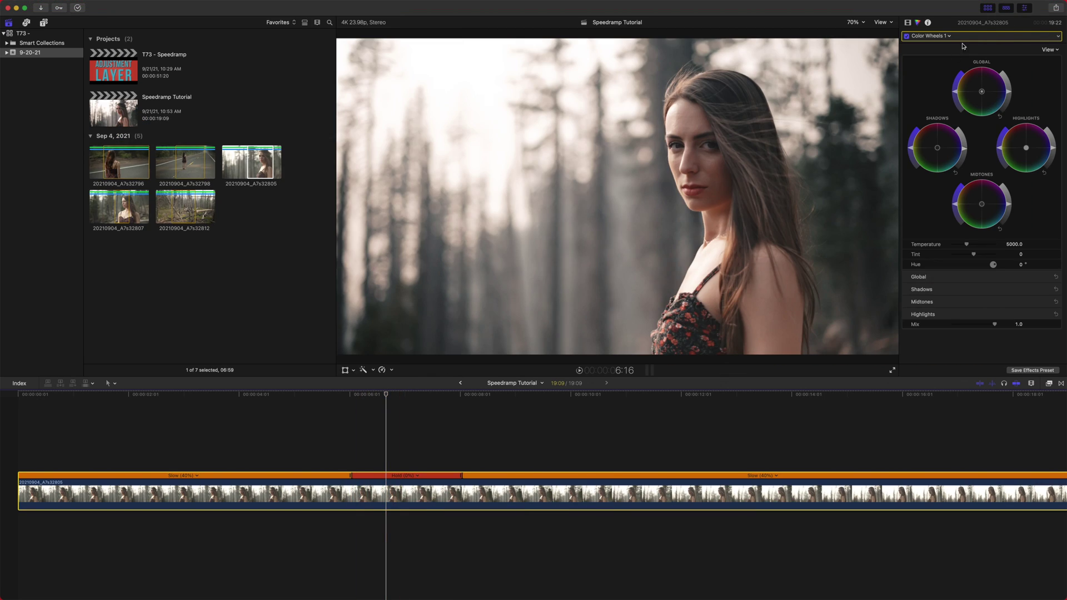
left_click(1024, 9)
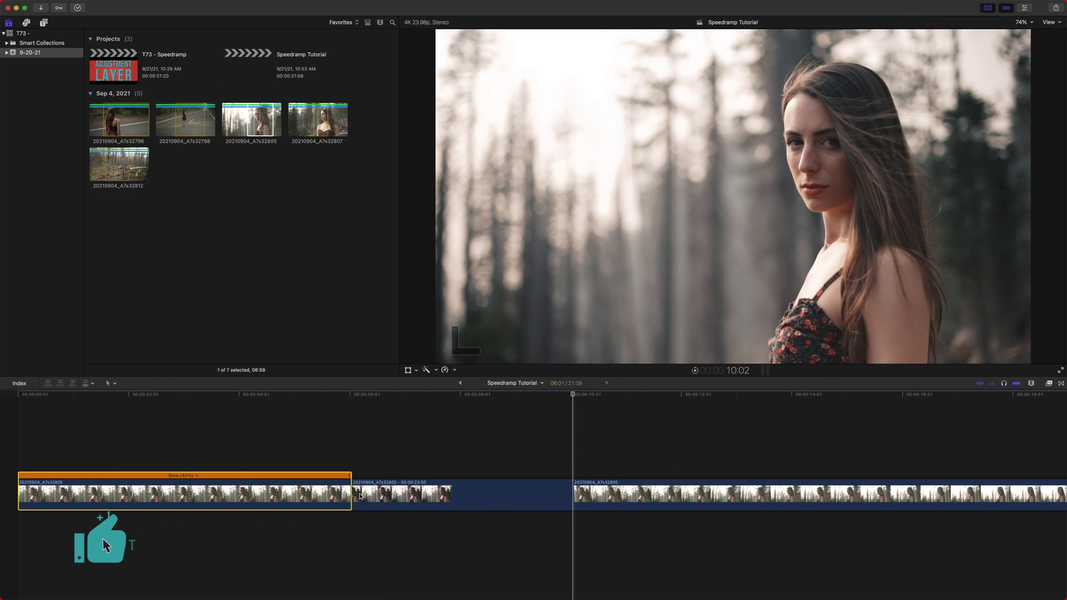
Select the freeze frame clip and show its video properties in the inspector.
mouse_move(501, 404)
left_mouse_down()
mouse_move(572, 400)
mouse_move(493, 405)
left_mouse_up()
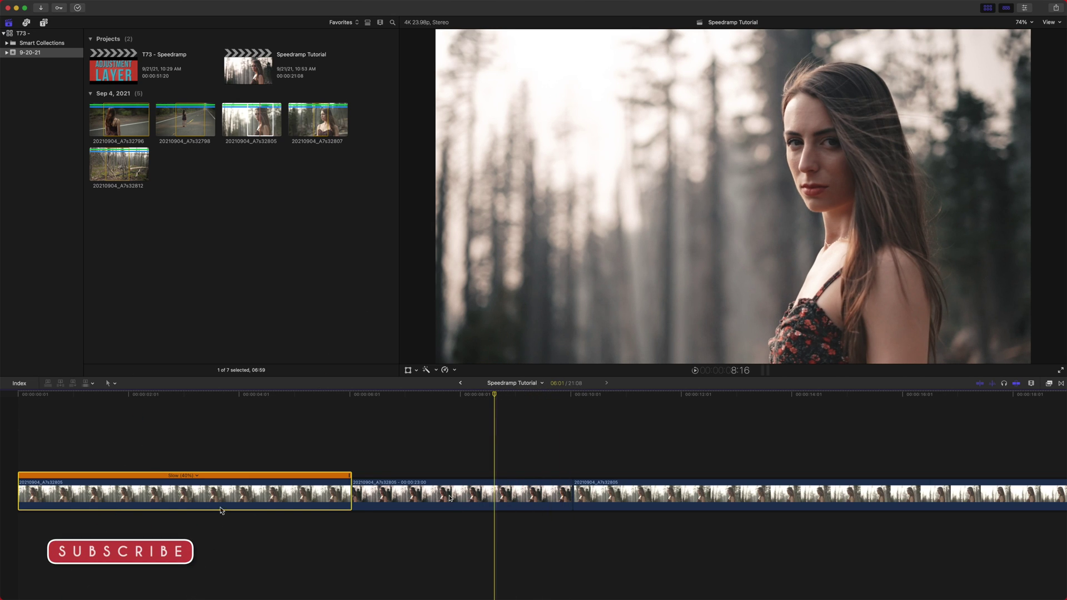
left_click(472, 479)
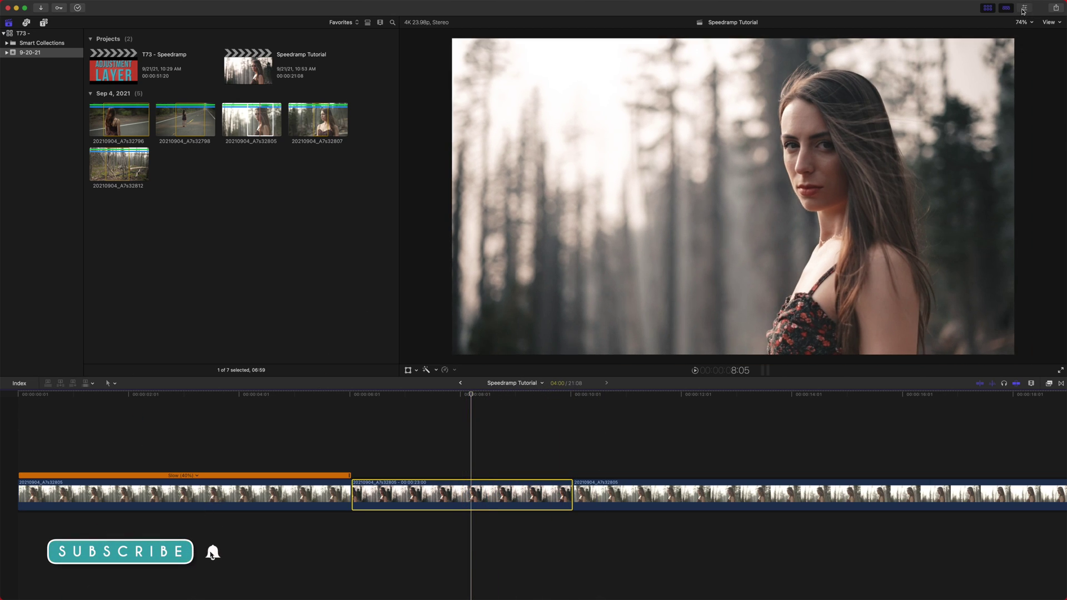
left_click(1023, 8)
left_click(910, 23)
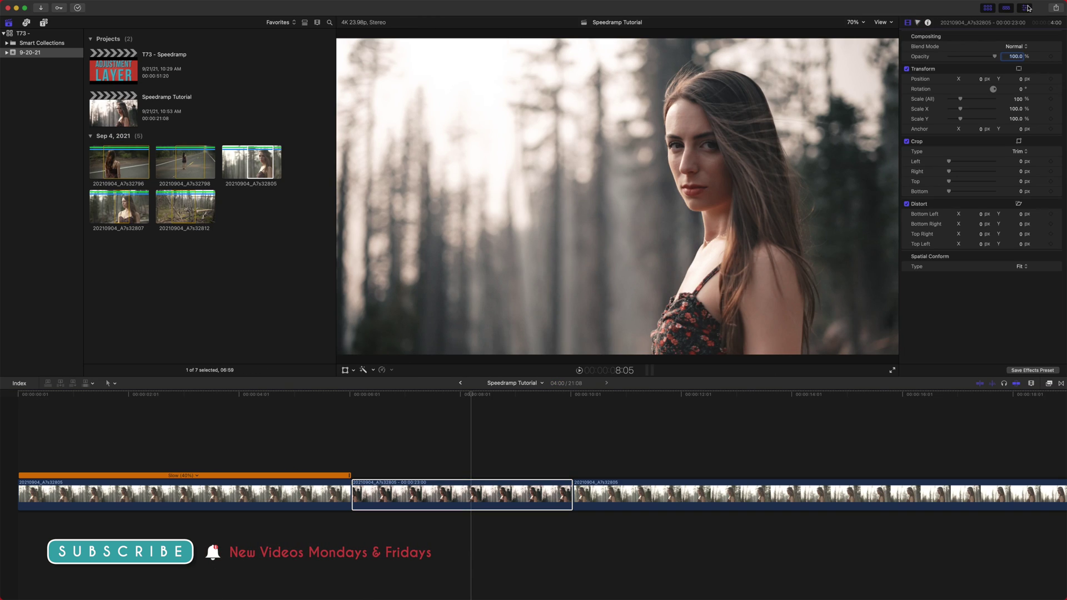
Hide the inspector and remove the freeze frame so the slowed clip is continuous again.
left_click(1024, 8)
left_click_drag(471, 392, 442, 391)
key("Delete")
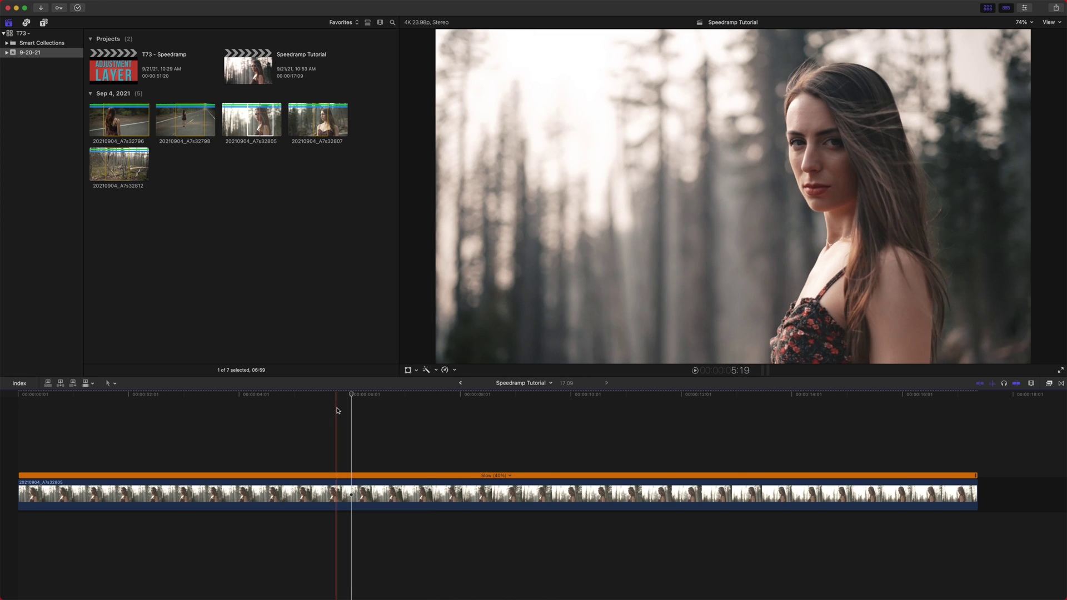
Split the slowed clip into three speed segments with Blade Speed at 00:00:04:02 and 00:00:10:14.
left_click(446, 370)
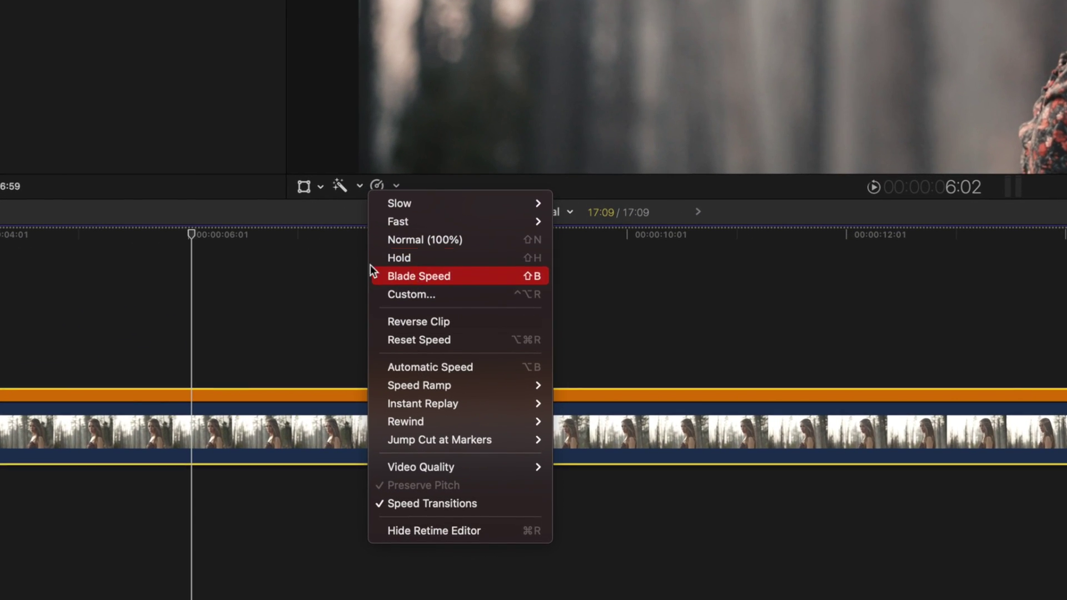
left_click(371, 271)
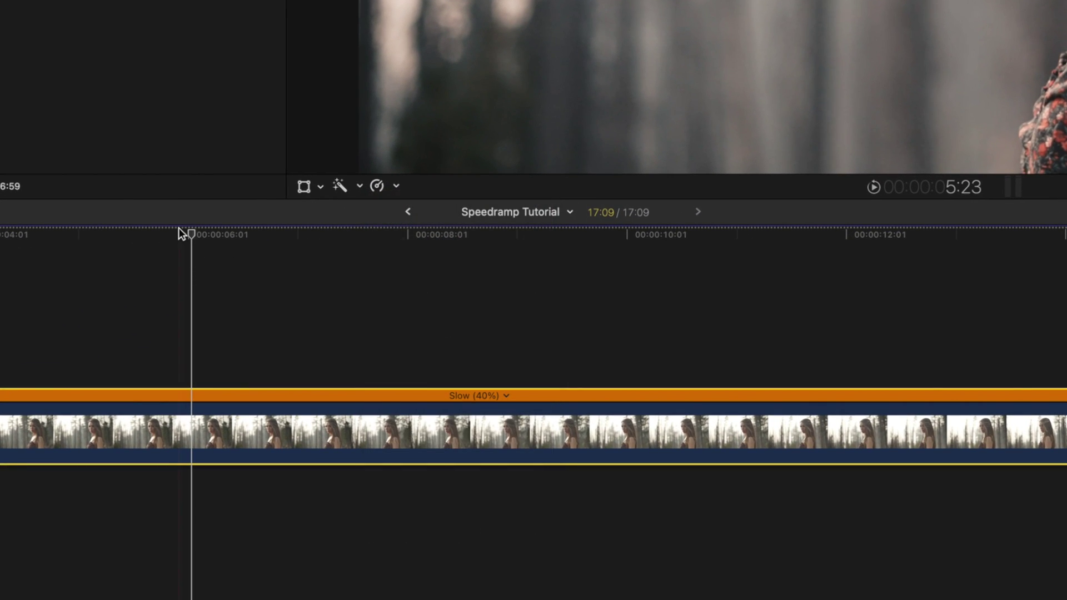
left_click(202, 245)
left_click_drag(155, 238, 0, 236)
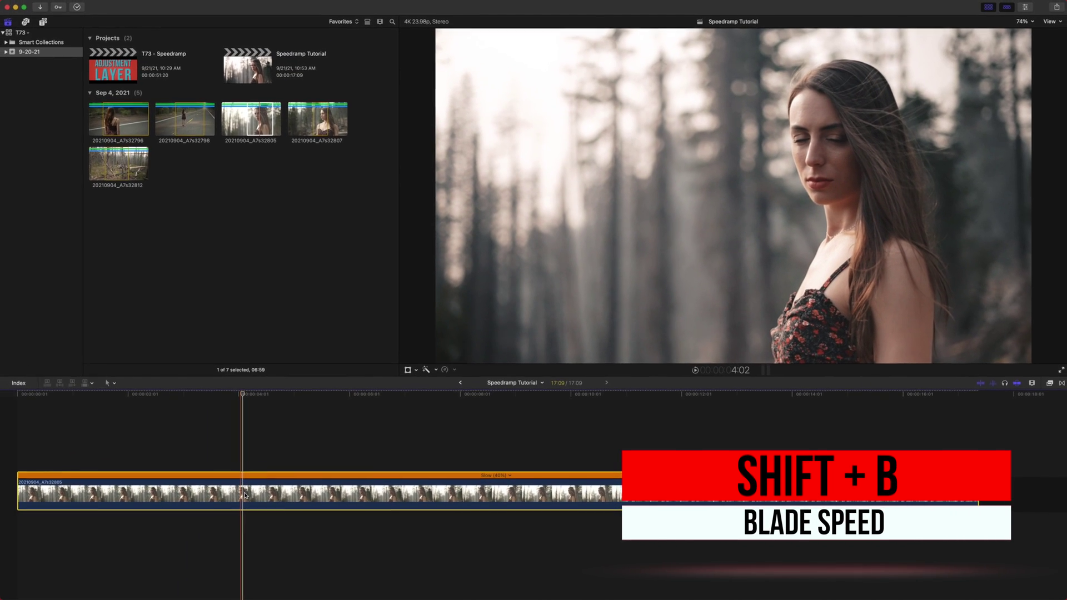
left_click(65, 455)
key("shift+h")
key("super+z")
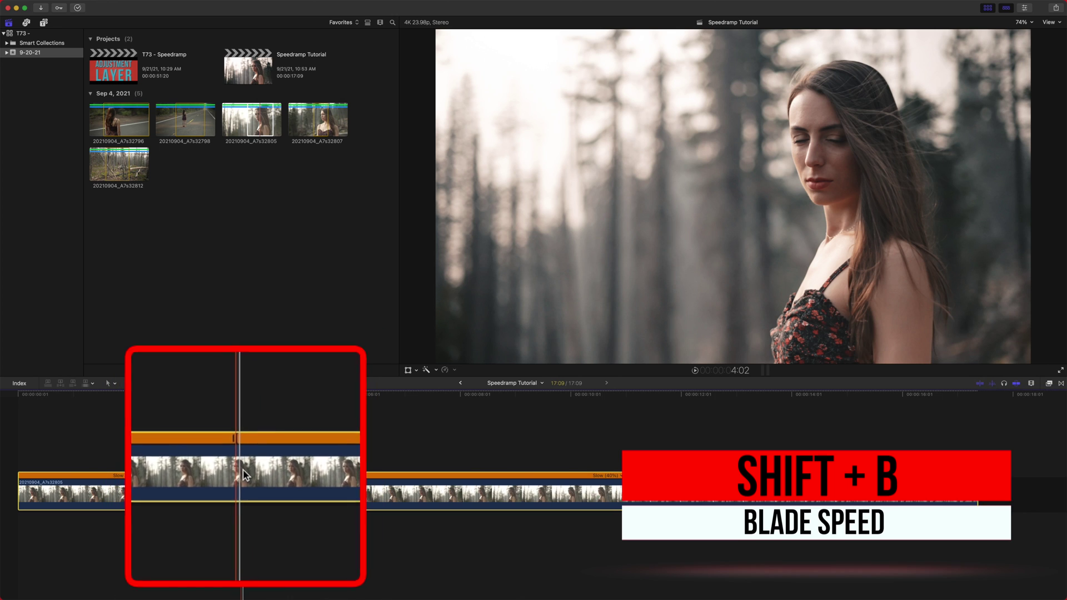
left_click_drag(561, 409, 600, 410)
key("shift+b")
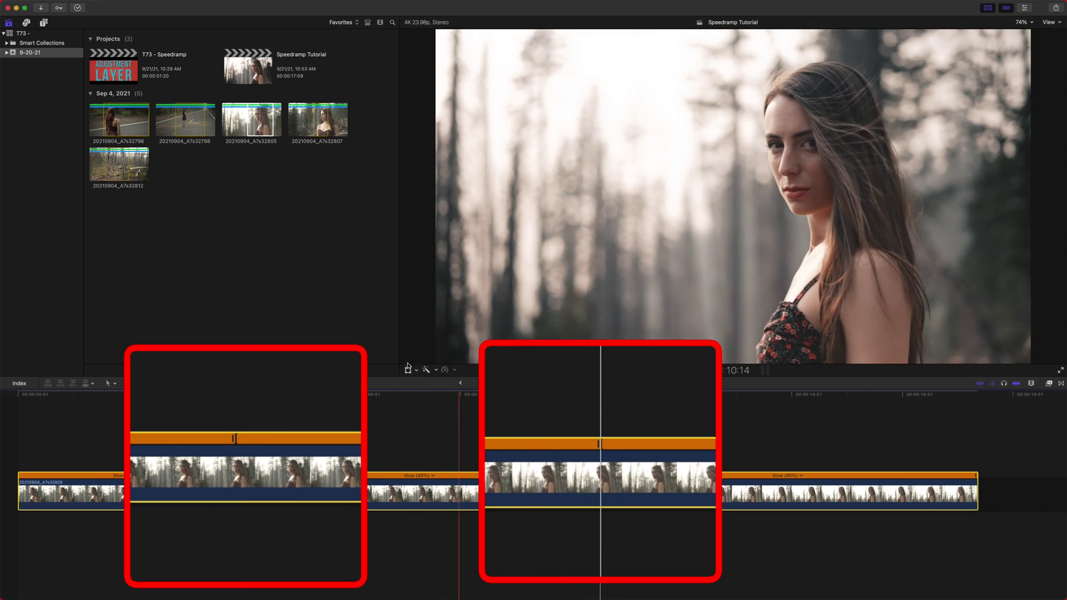
Retime the clip's middle speed segment to Fast 4x and place the playhead in the segment before it.
left_click(448, 371)
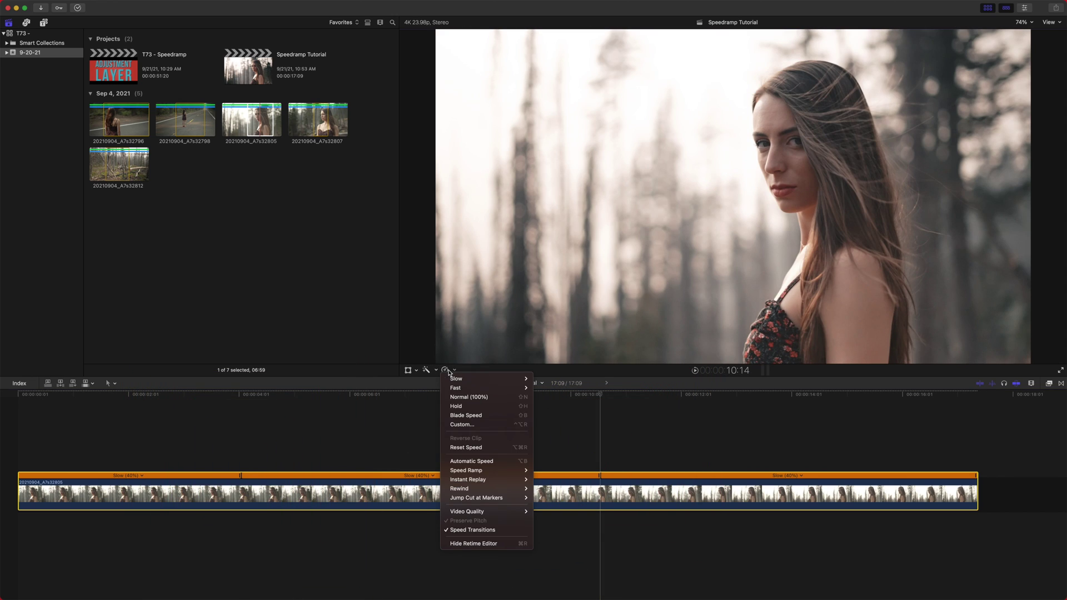
left_click(429, 416)
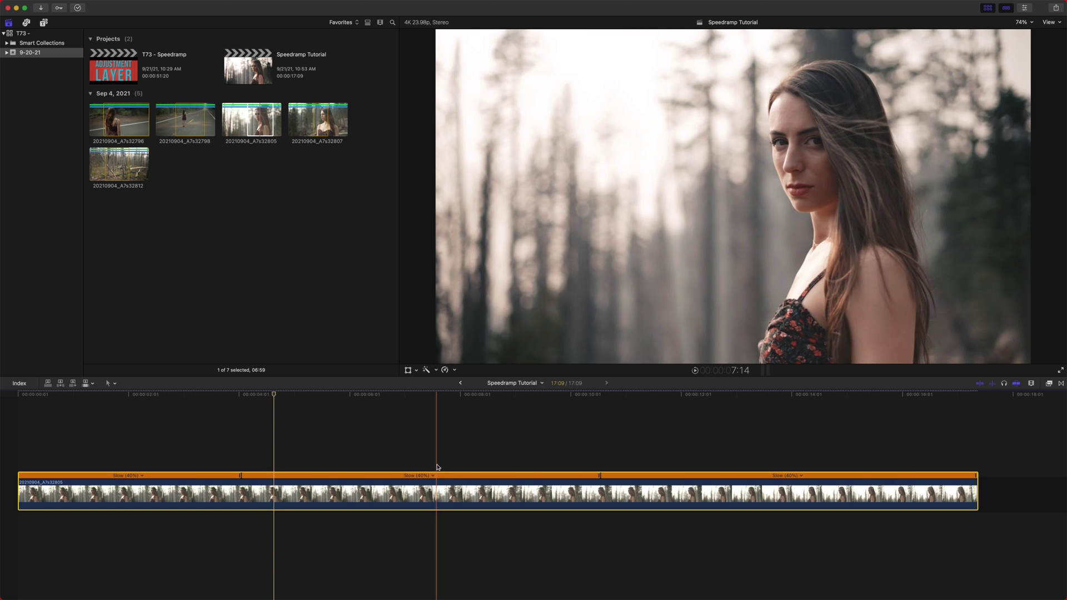
left_click(433, 475)
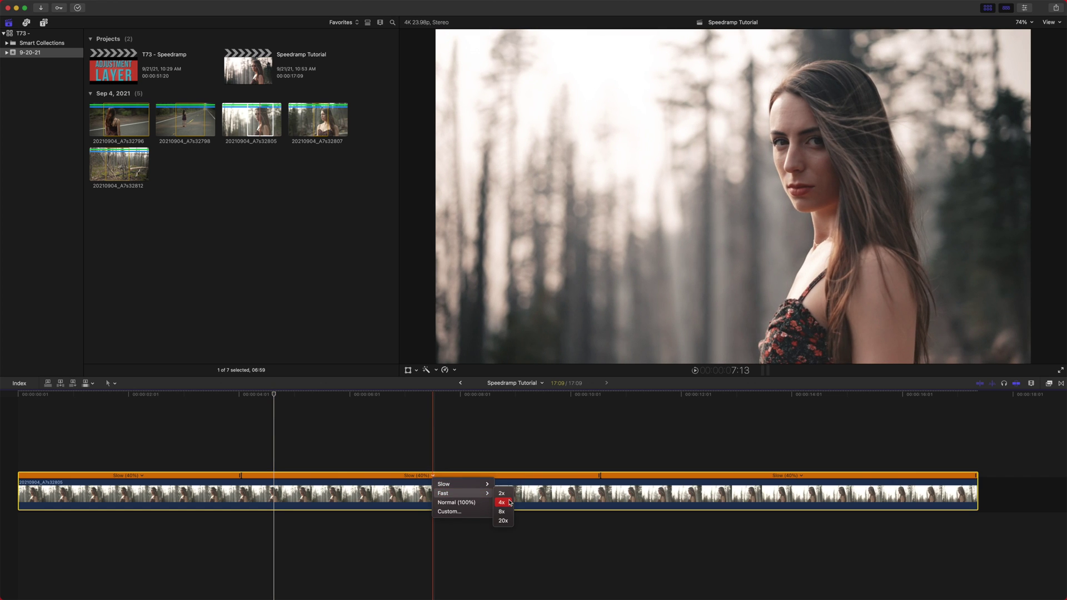
left_click(508, 502)
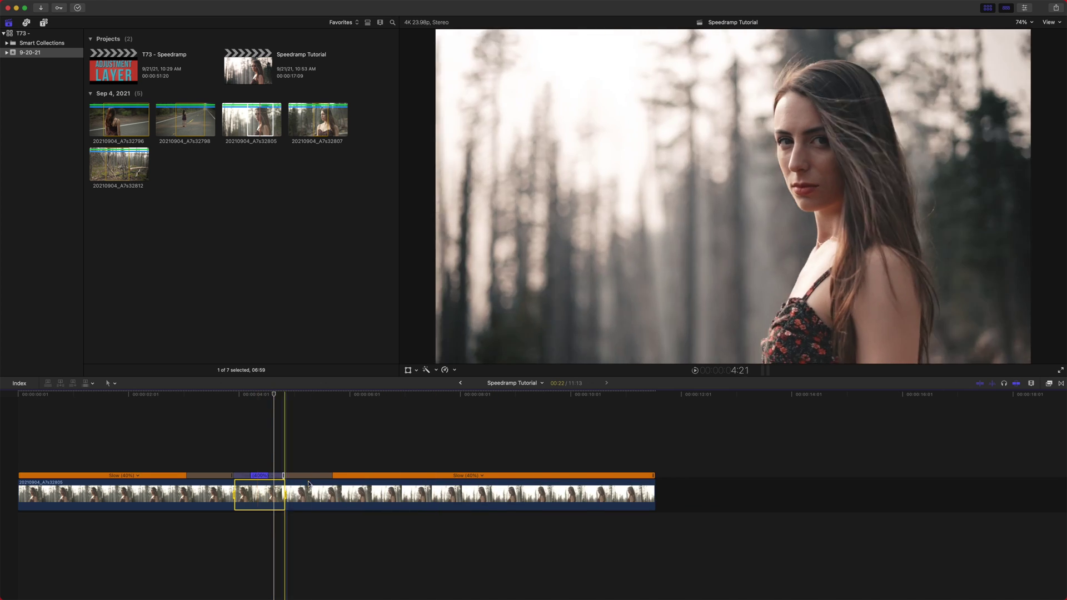
left_click(150, 394)
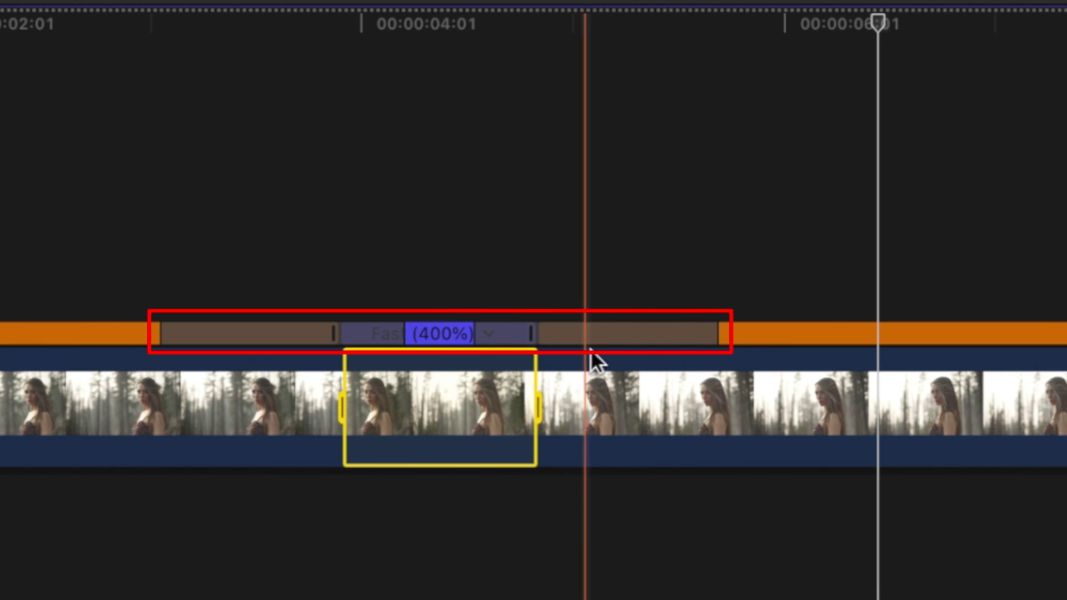
Stretch the speed transition after the 400% segment, shorten it to a minimal length, and play back the ramp.
left_click_drag(716, 335, 1066, 335)
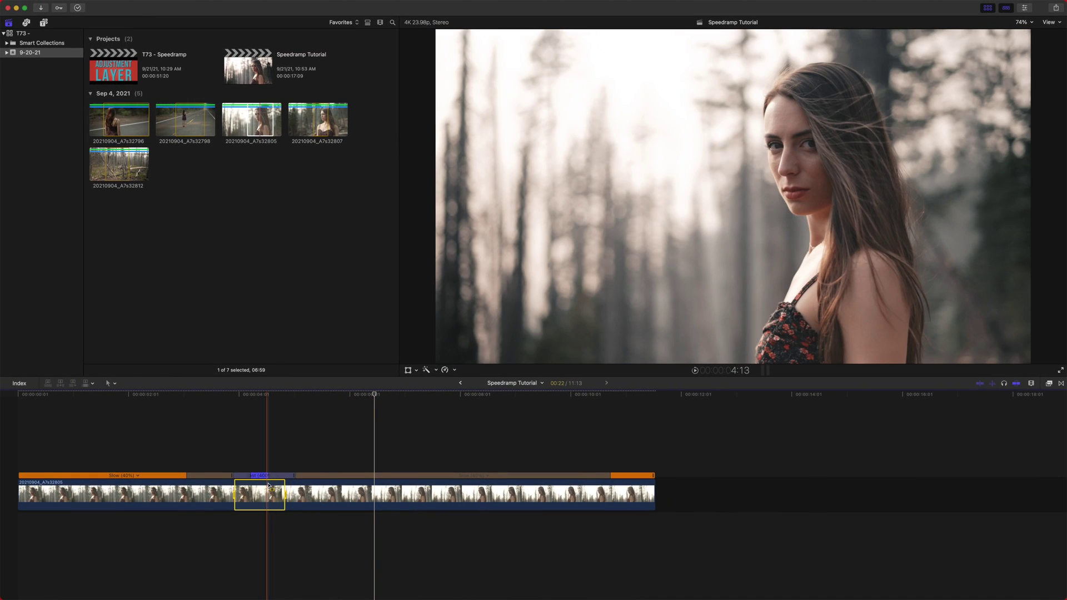
left_click_drag(269, 476, 259, 475)
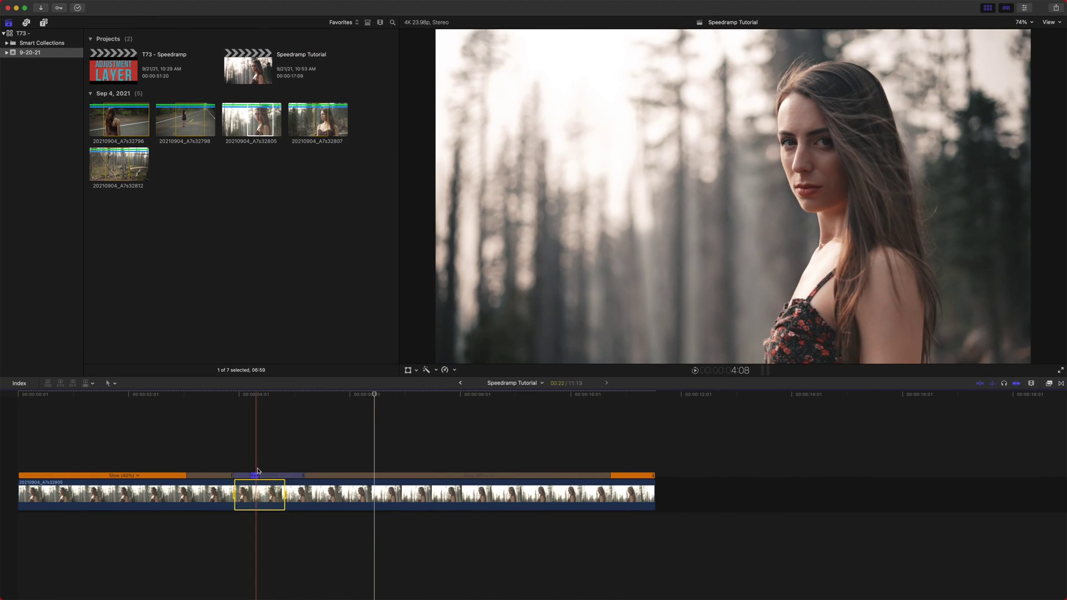
left_click_drag(609, 475, 279, 479)
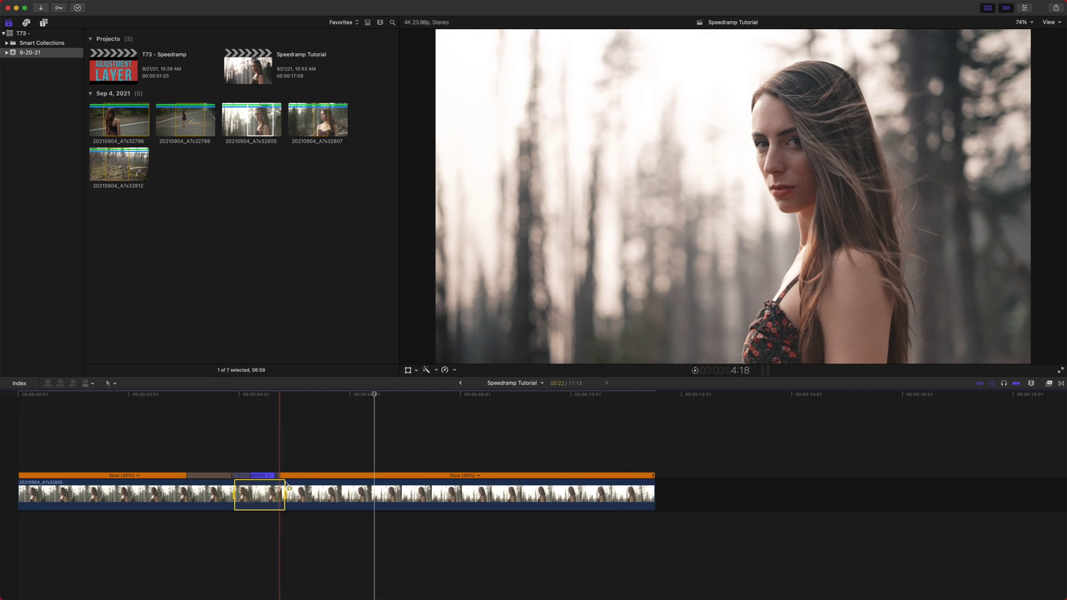
key("space")
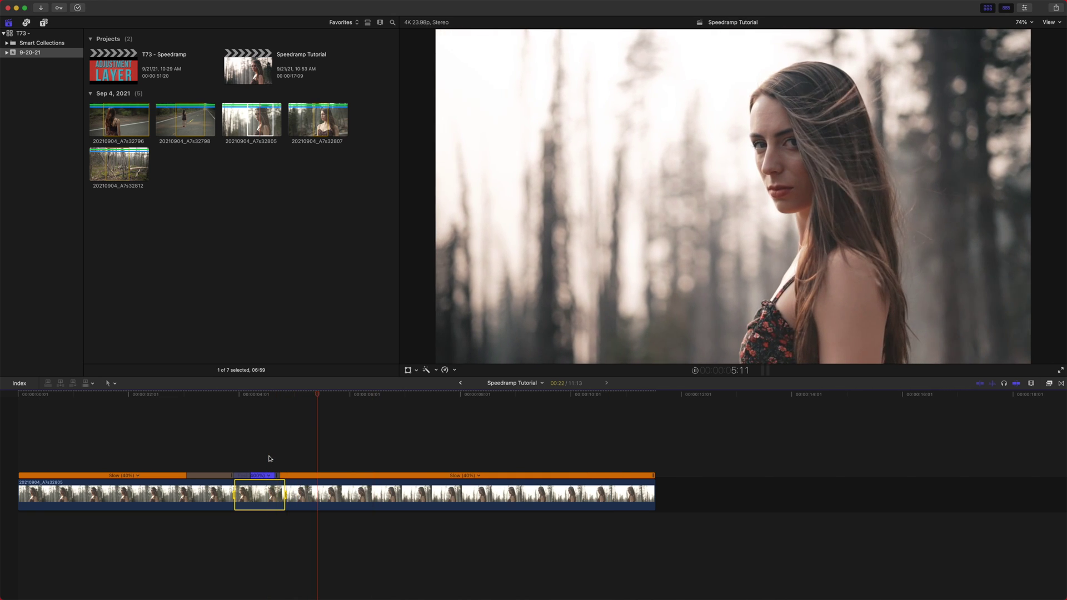
key("space")
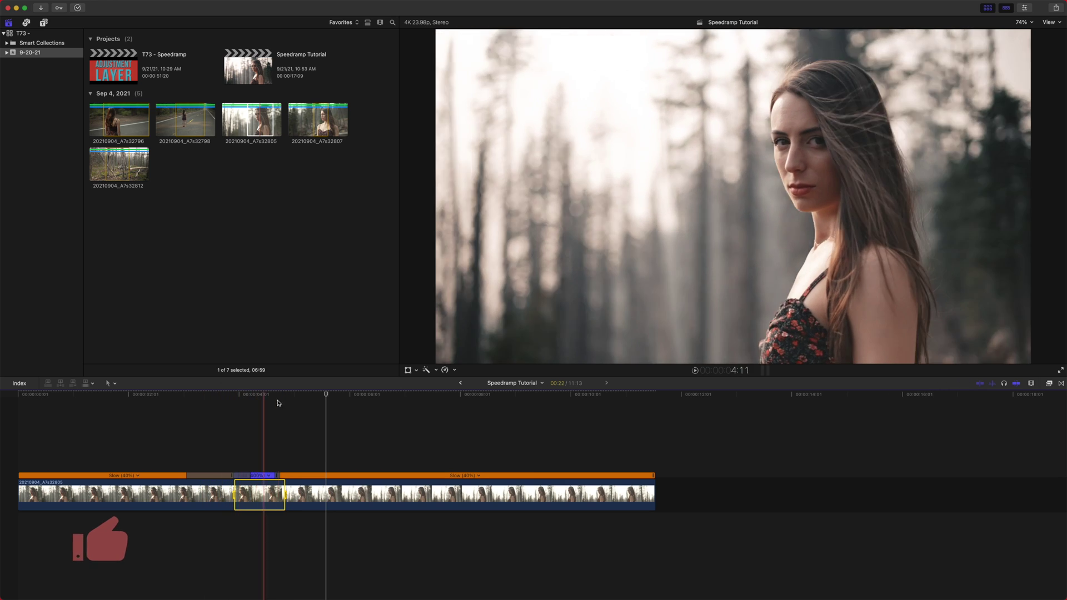
Apply Reverse Clip to the normal-speed clip, play it backwards, and reverse it again to restore forward playback.
left_click(445, 369)
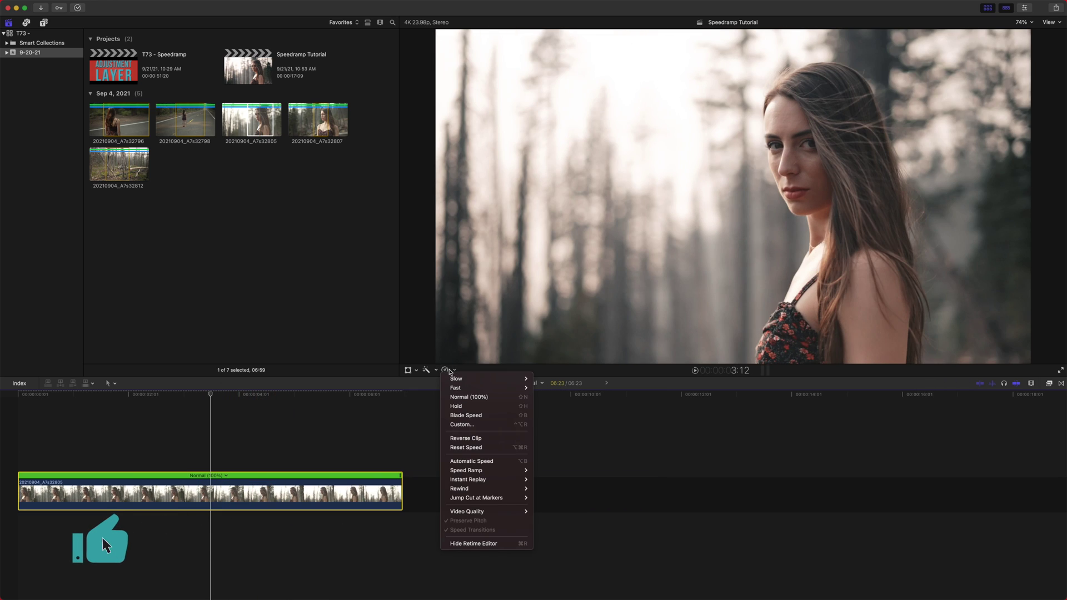
left_click(472, 440)
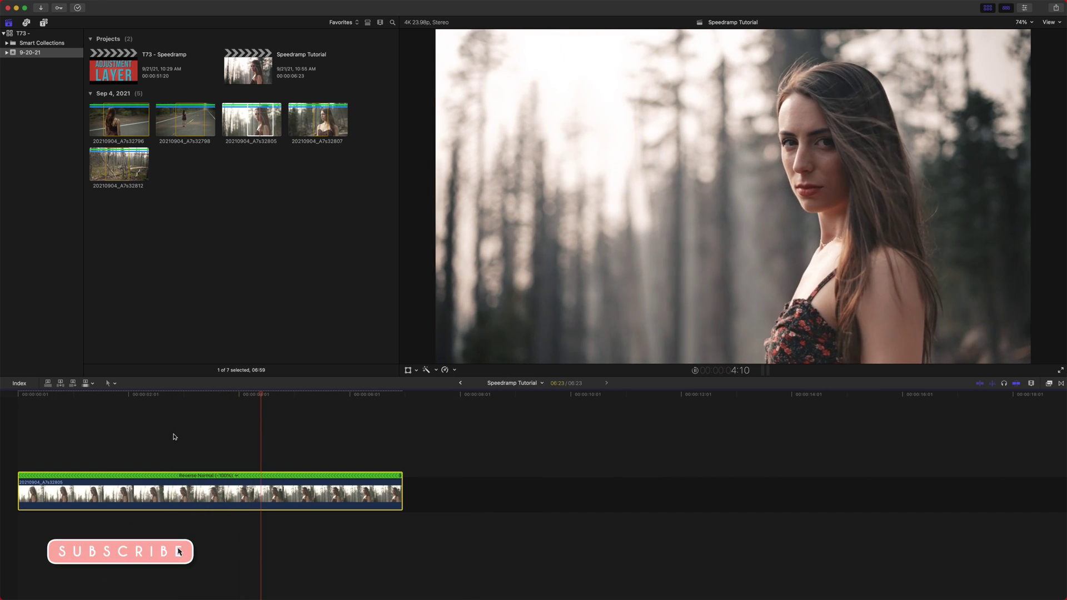
key("space")
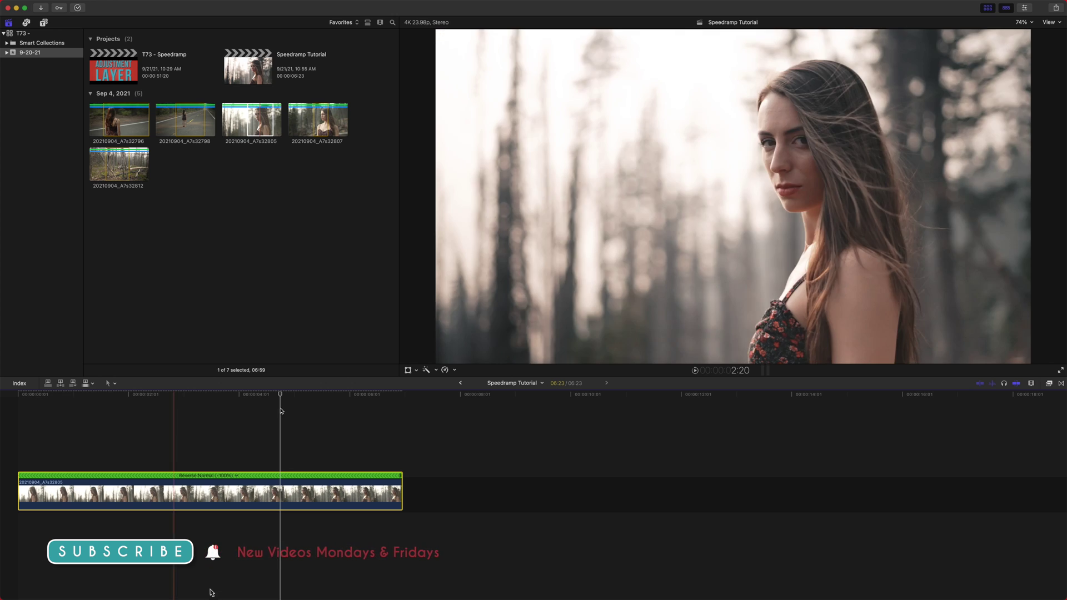
left_click(450, 369)
left_click(463, 438)
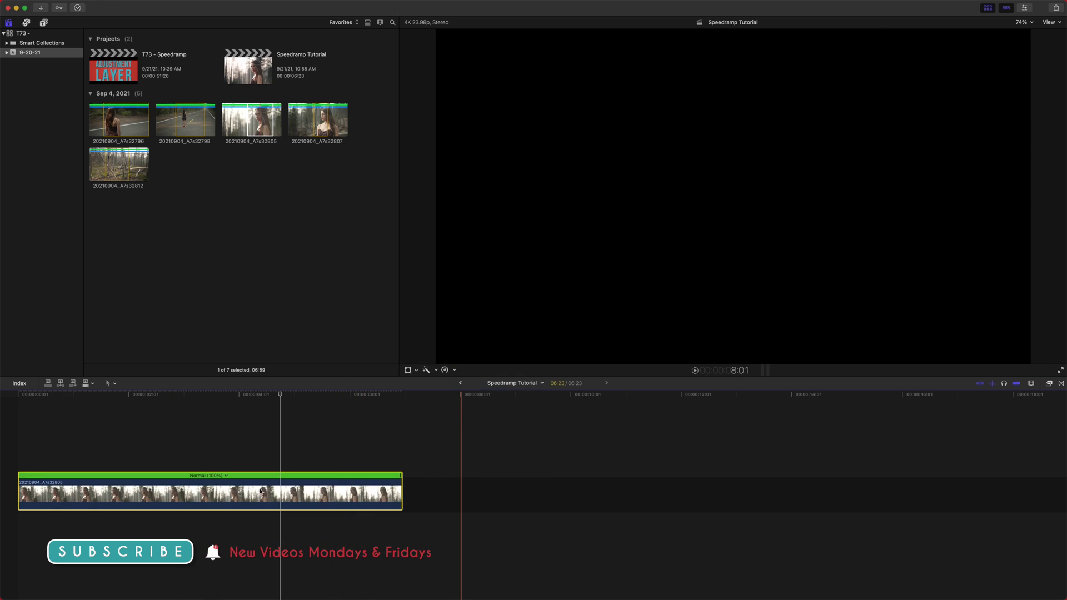
Stretch the clip's retime bar to slow it to 37%, then apply Reset Speed.
left_click(449, 369)
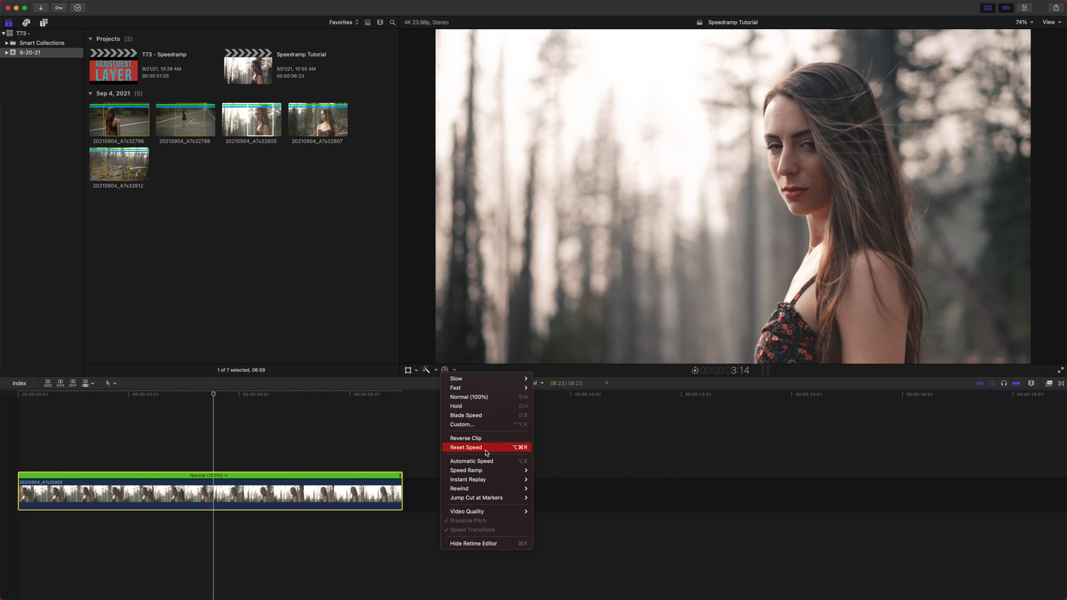
left_click(226, 434)
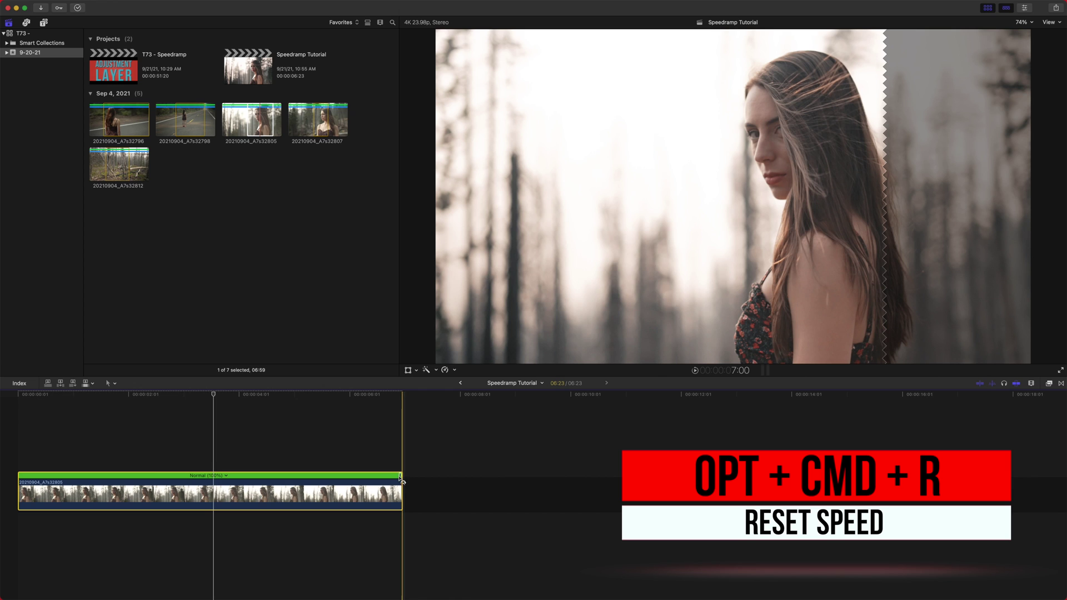
left_click_drag(399, 476, 1065, 476)
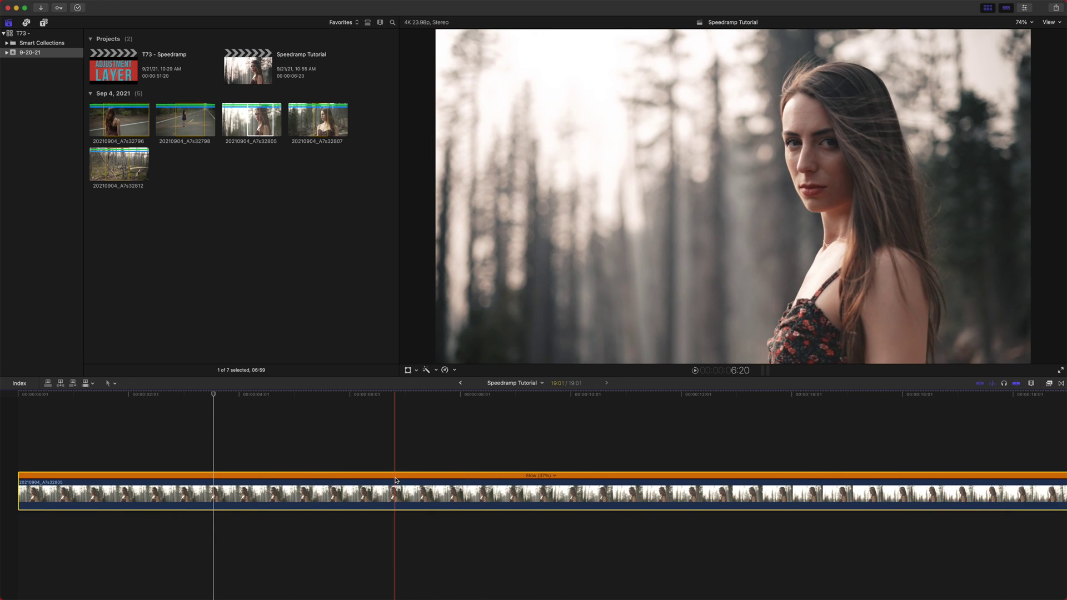
key("alt+super+r")
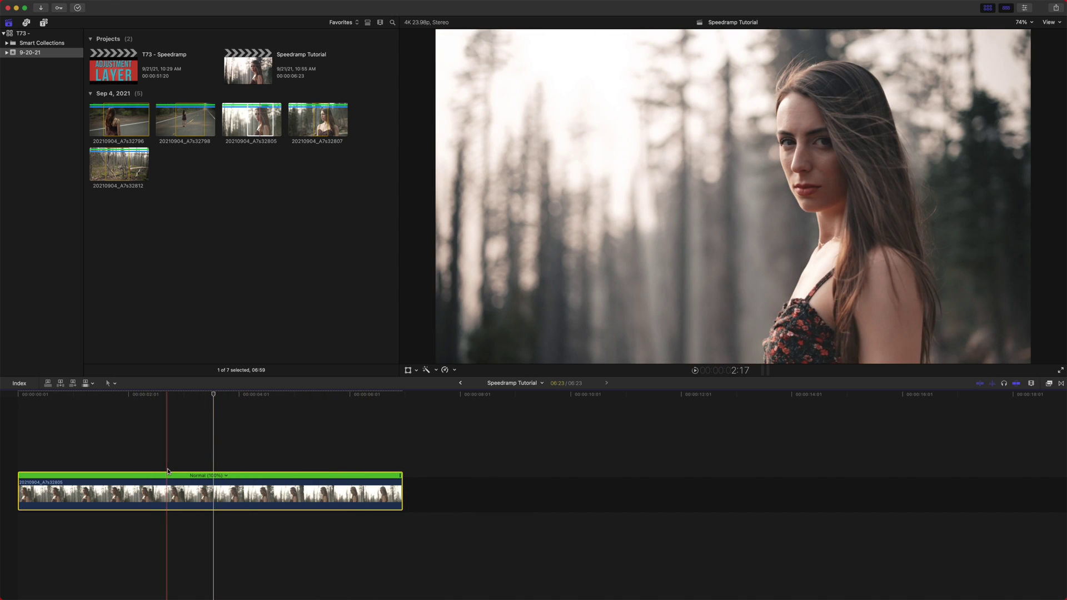
Try the Speed Ramp from 0% option on the whole clip, play back the ramp, and undo it.
left_click(184, 393)
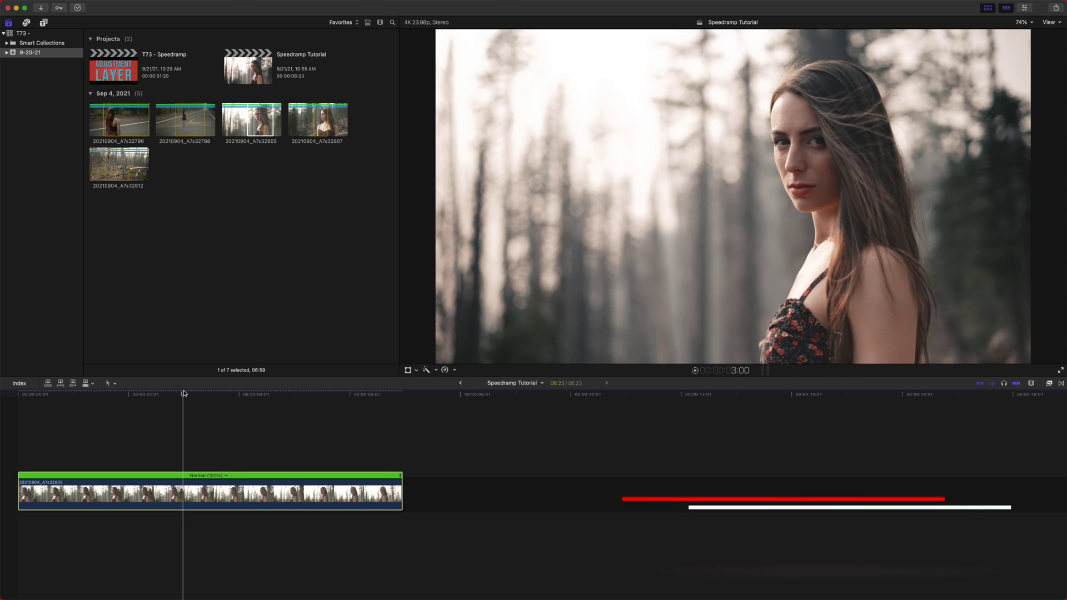
left_click(455, 369)
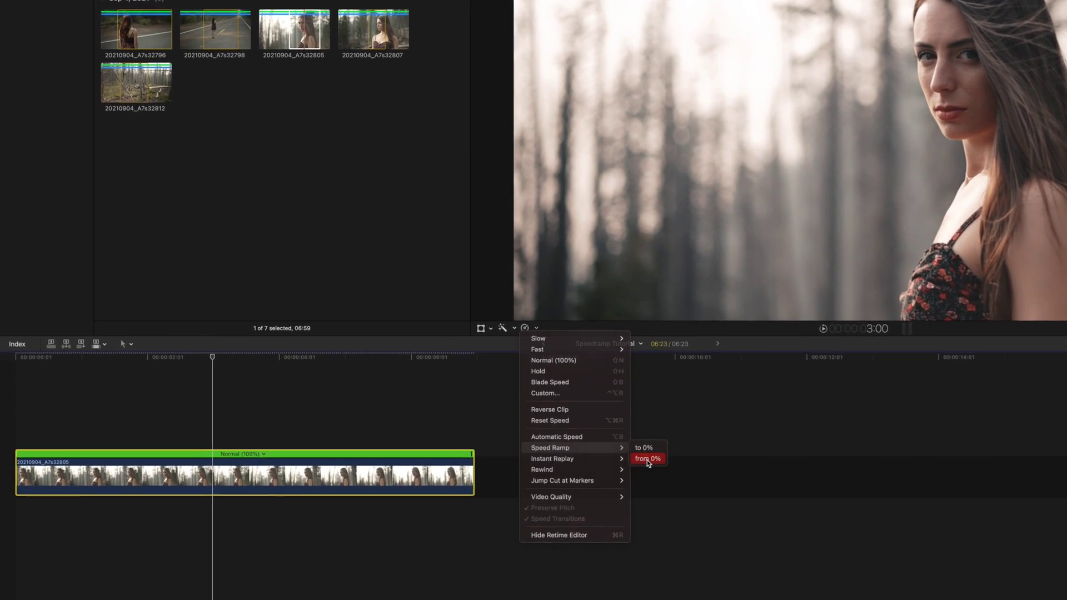
left_click(547, 479)
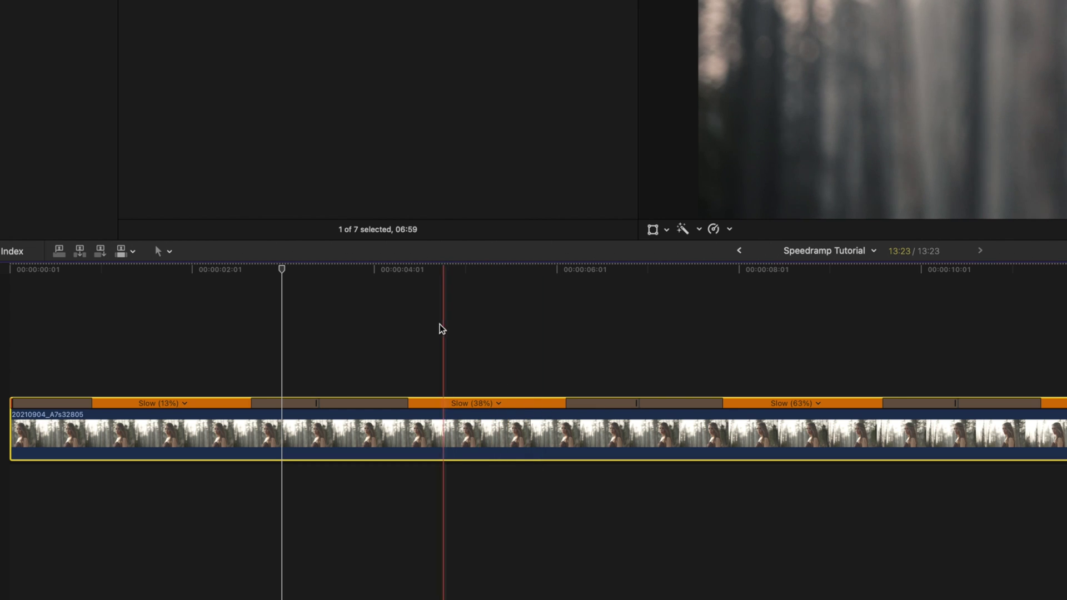
left_click(375, 284)
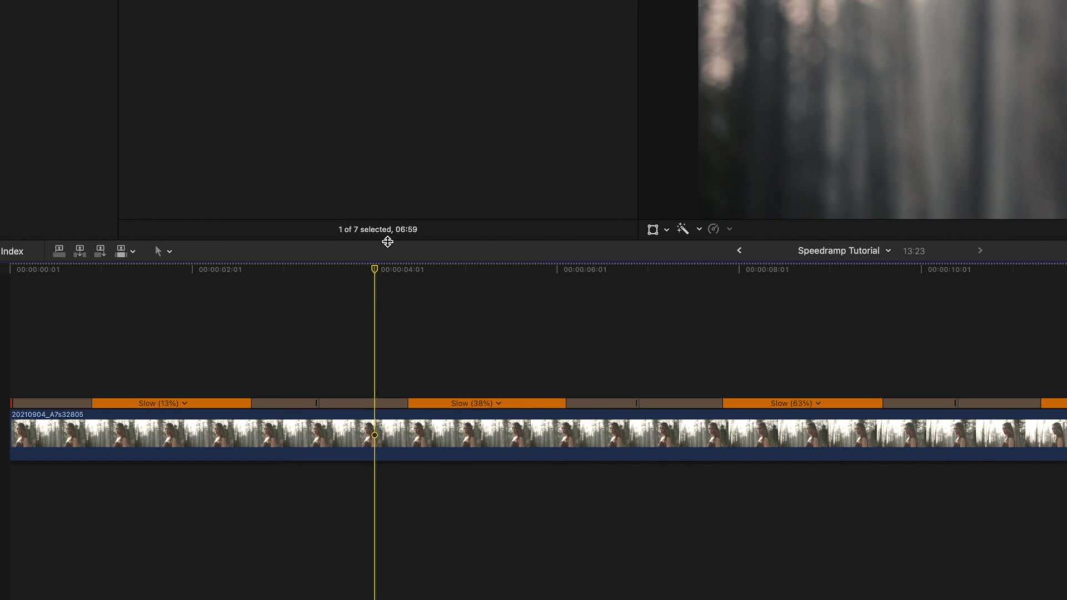
left_click_drag(376, 272, 1, 357)
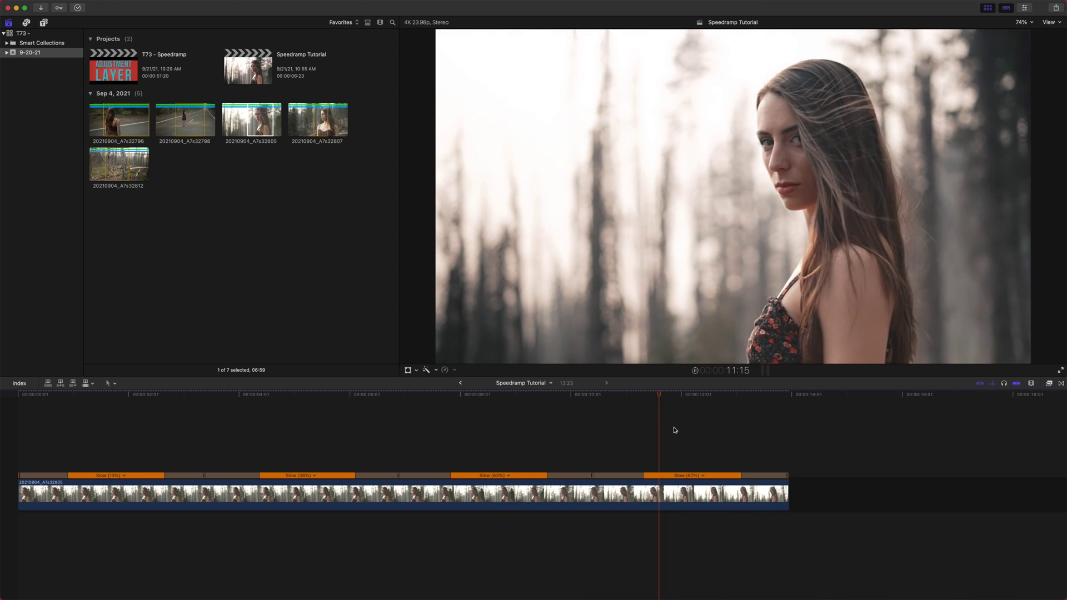
key("space")
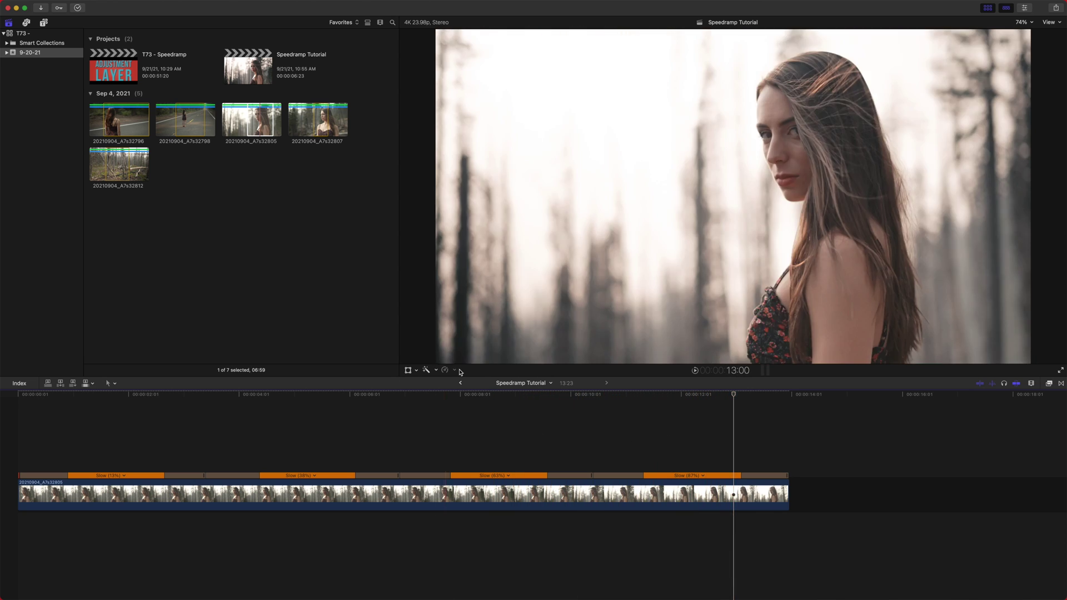
key("super+z")
Trim the end of the normal-speed clip to a duration of 00:00:02:04.
left_click(189, 396)
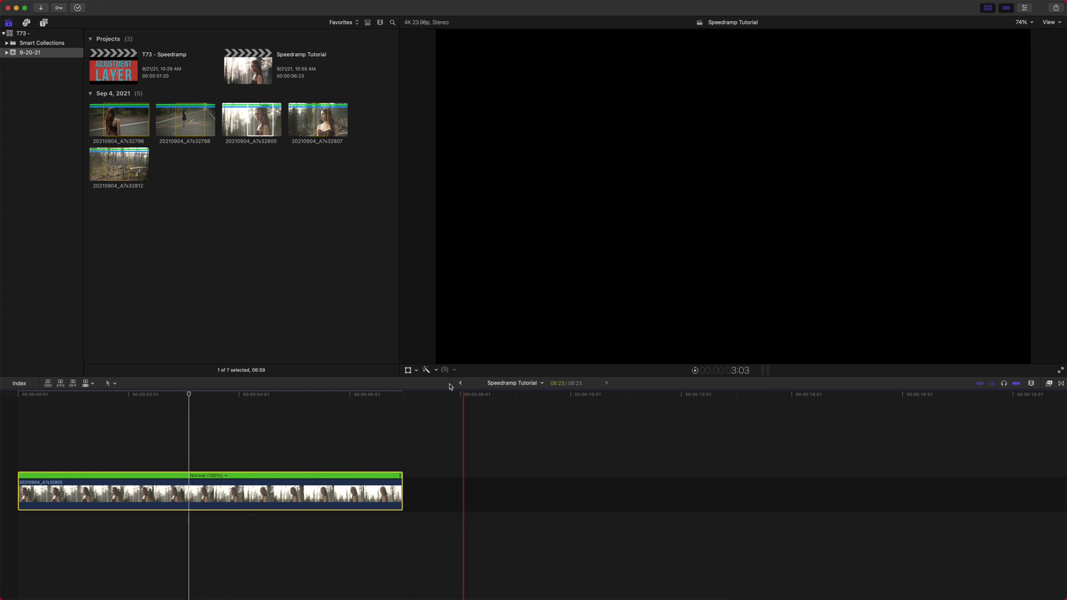
left_click(445, 369)
mouse_move(497, 479)
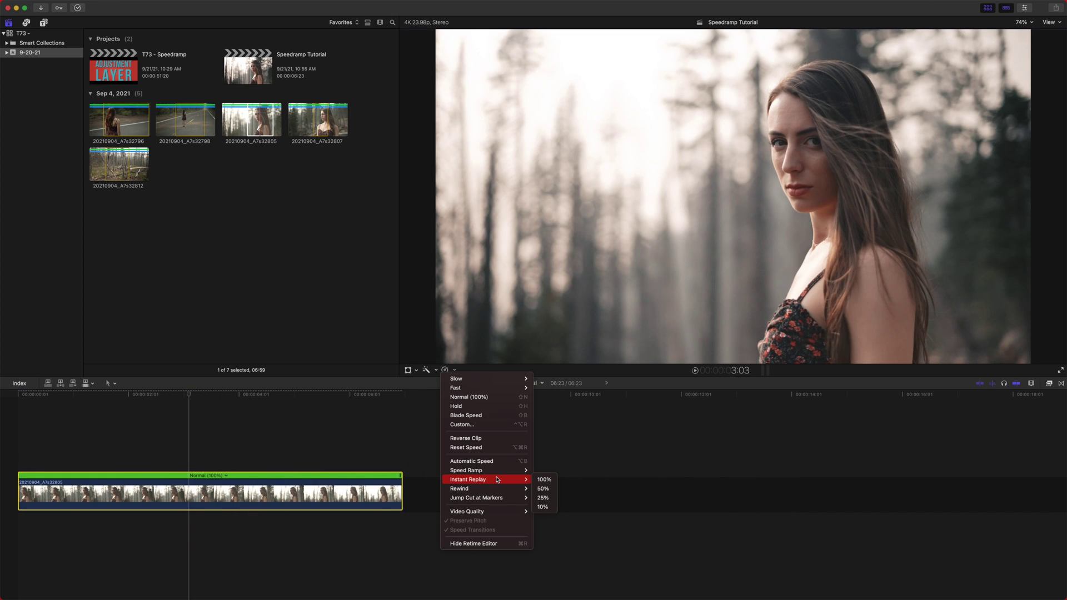
left_click(286, 445)
left_click_drag(401, 493, 135, 486)
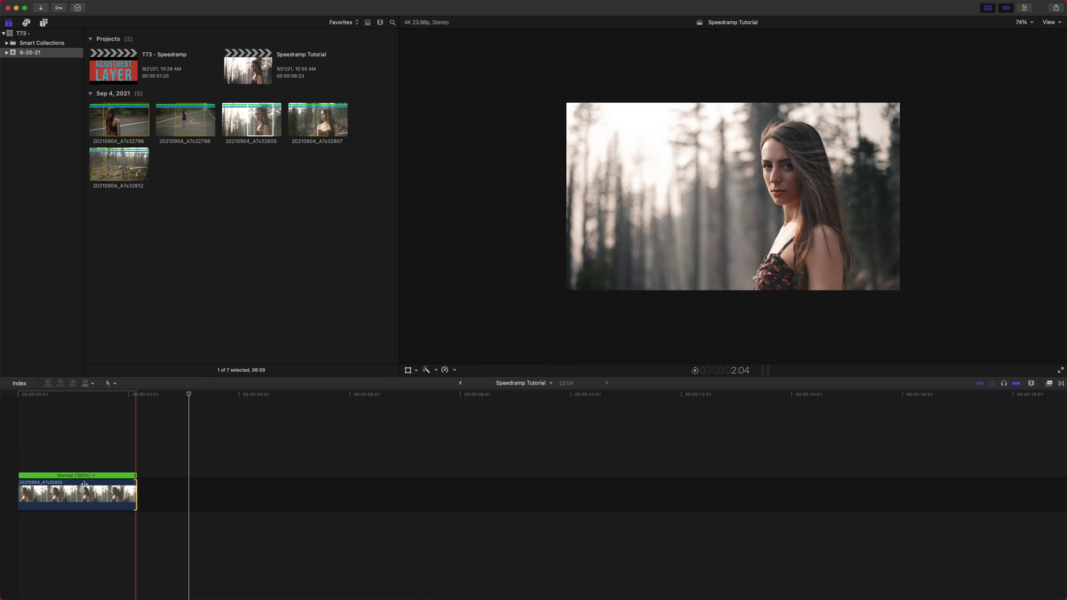
Add an Instant Replay at 10% speed to the trimmed clip and fit the whole result in the timeline.
left_click(89, 395)
key("shift+z")
left_click(454, 370)
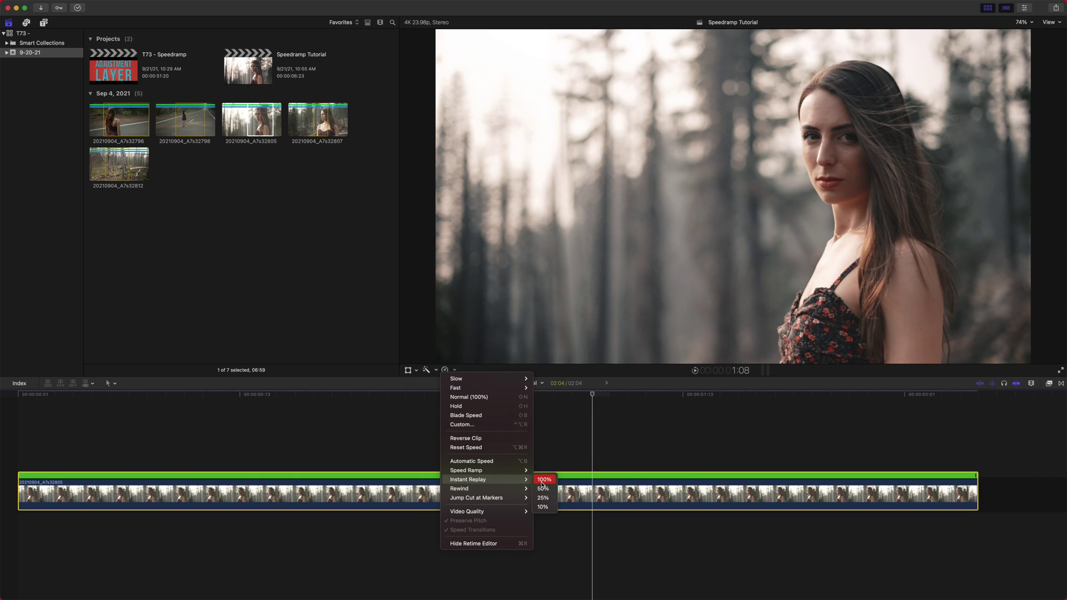
left_click(543, 506)
key("shift+z")
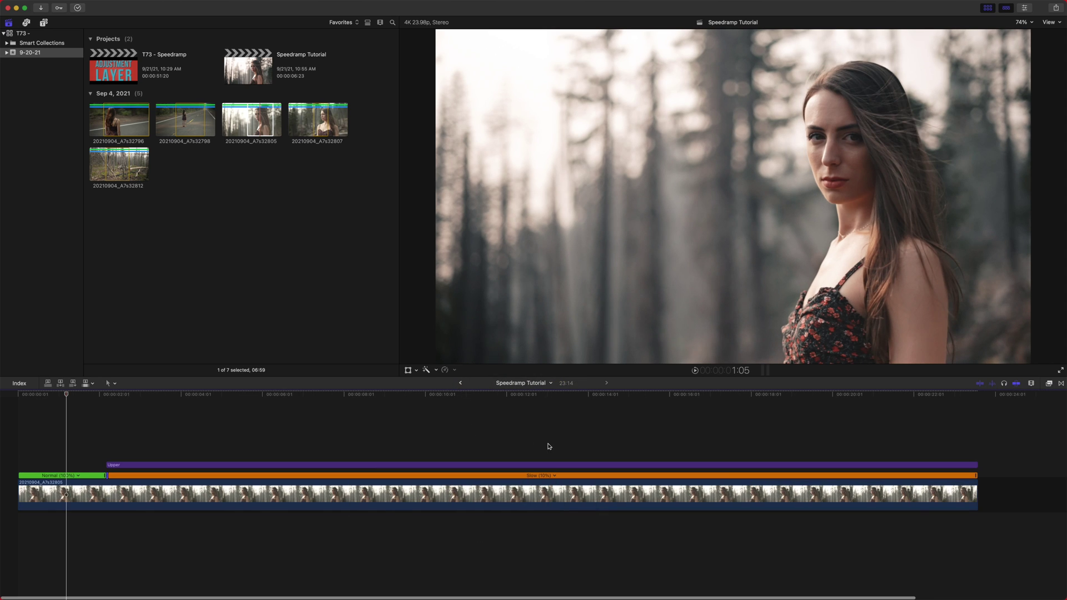
Play the transition from the normal-speed segment into the slow replay and examine the title clip above it.
left_click(95, 418)
key("super+equal")
key("super+equal")
key("super+equal")
key("space")
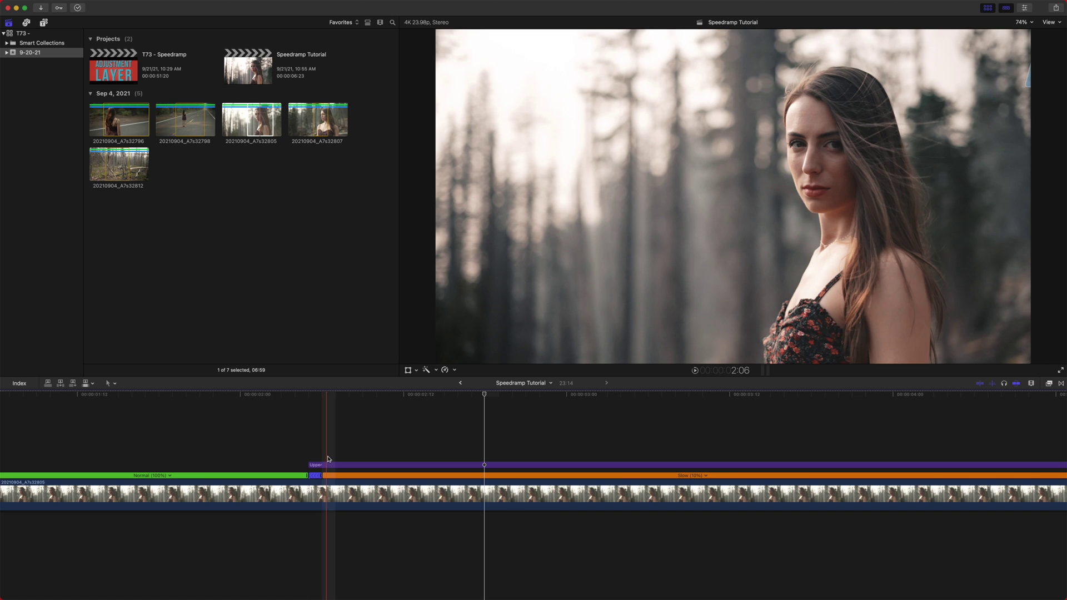
left_click(356, 464)
left_click(579, 411)
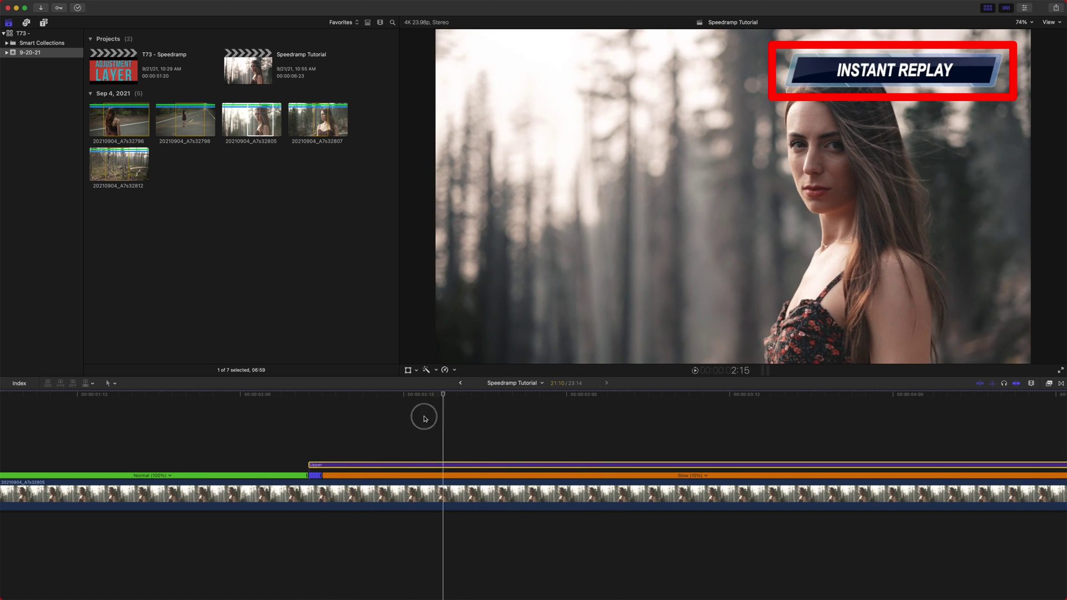
left_click(384, 422)
scroll(356, 469, "right", 1)
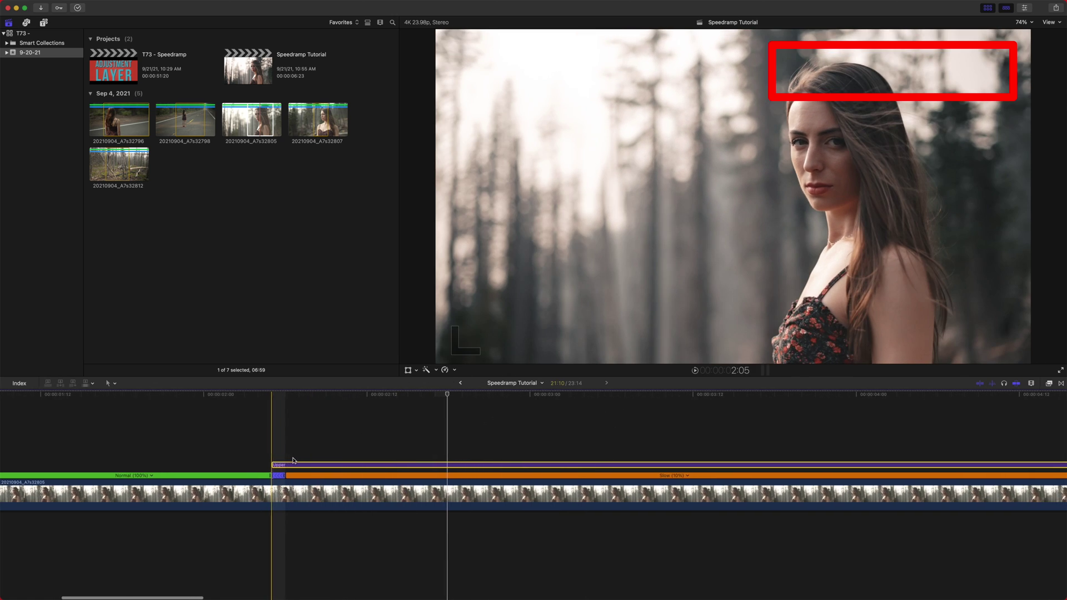
Play back the 10% replay segment with the Instant Replay title over it.
key("super+minus")
key("super+minus")
key("super+minus")
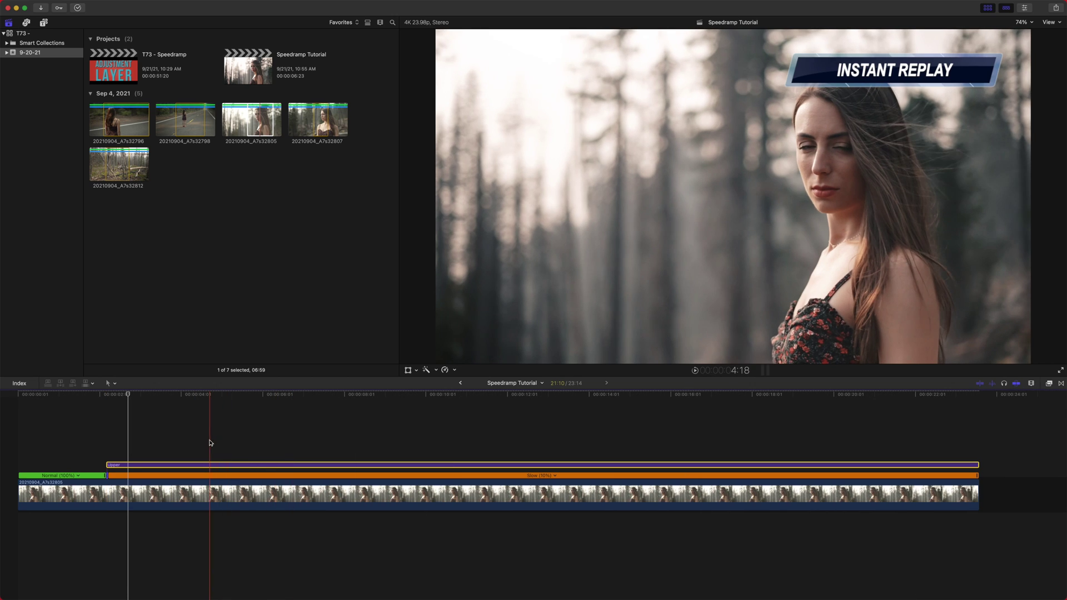
key("space")
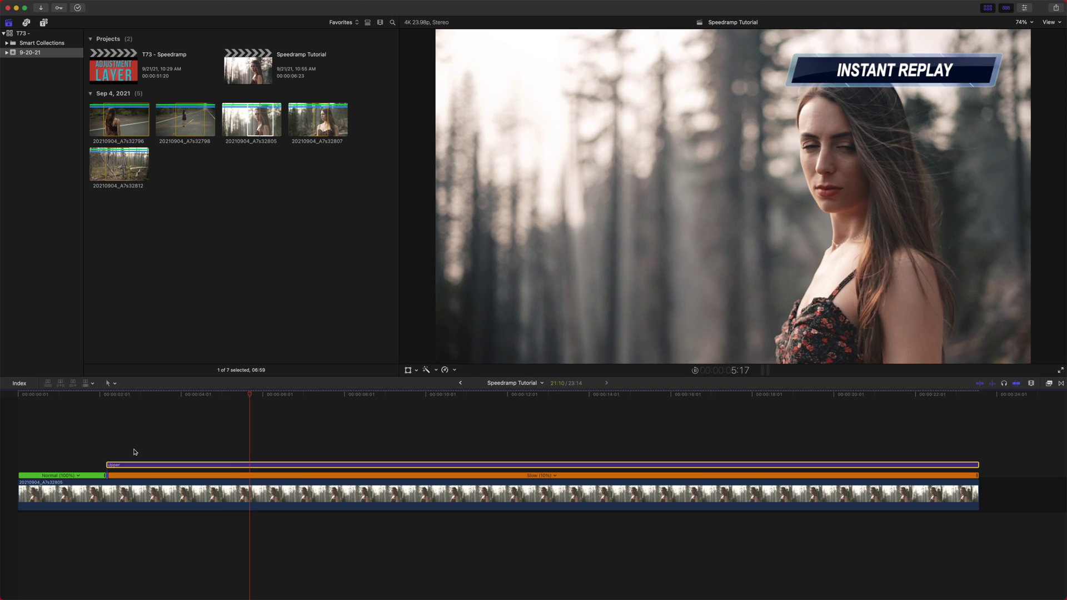
key("space")
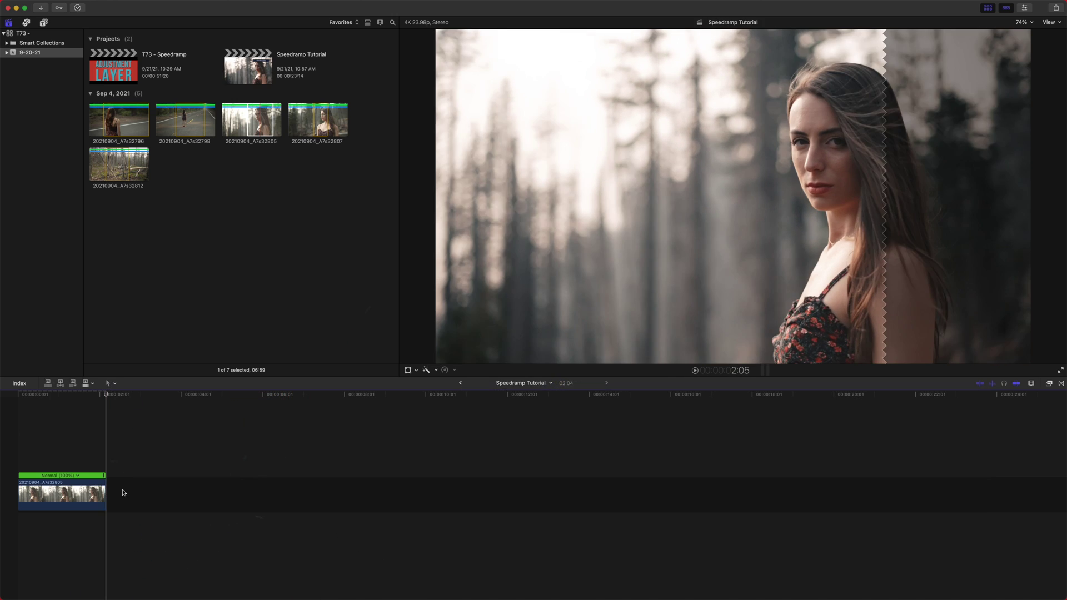
Try placing a copy of the normal-speed clip directly after the original.
left_click_drag(88, 497, 175, 496)
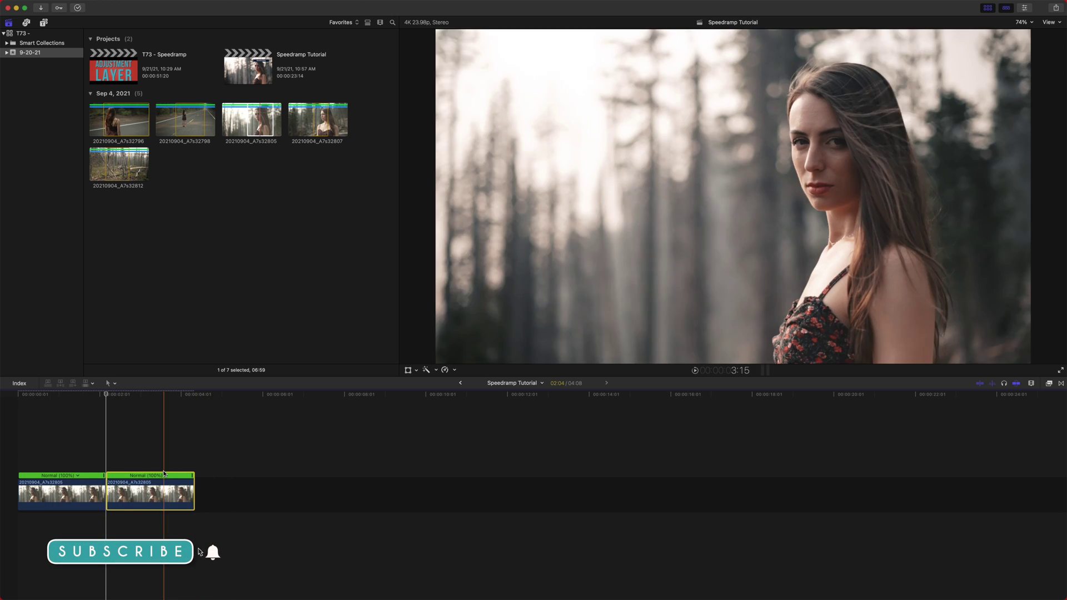
left_click(165, 476)
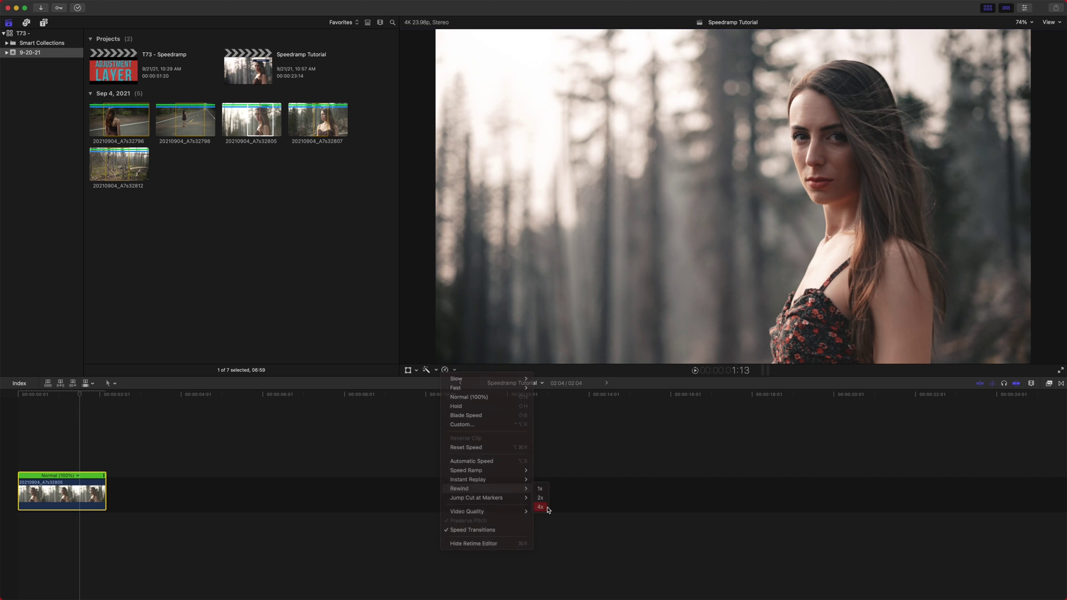
Try Rewind at 4x on the normal-speed clip, play back the result, and undo the rewind.
left_click(544, 507)
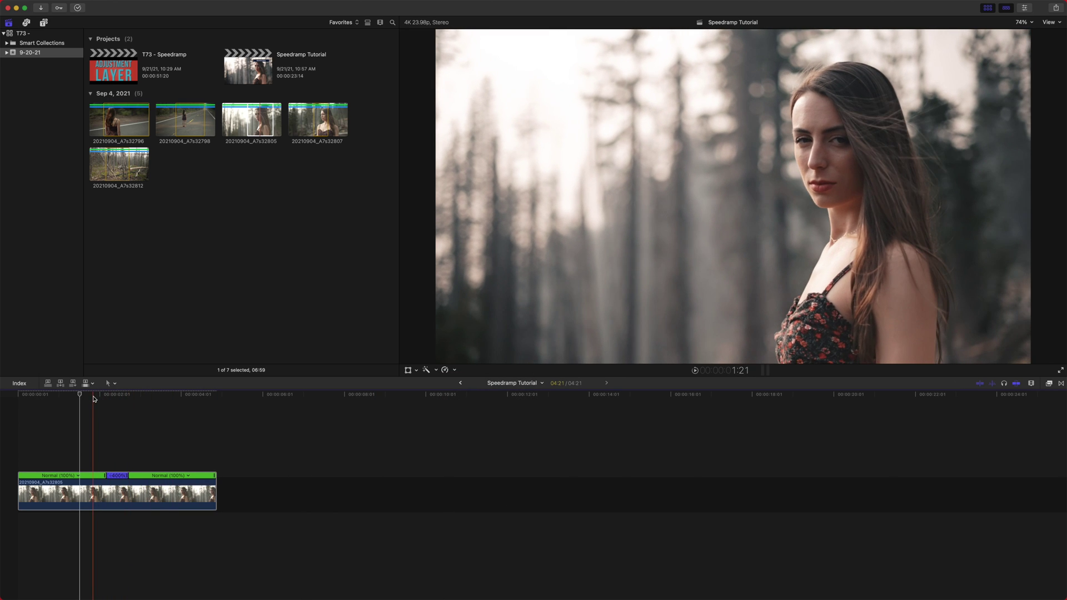
key("space")
key("space")
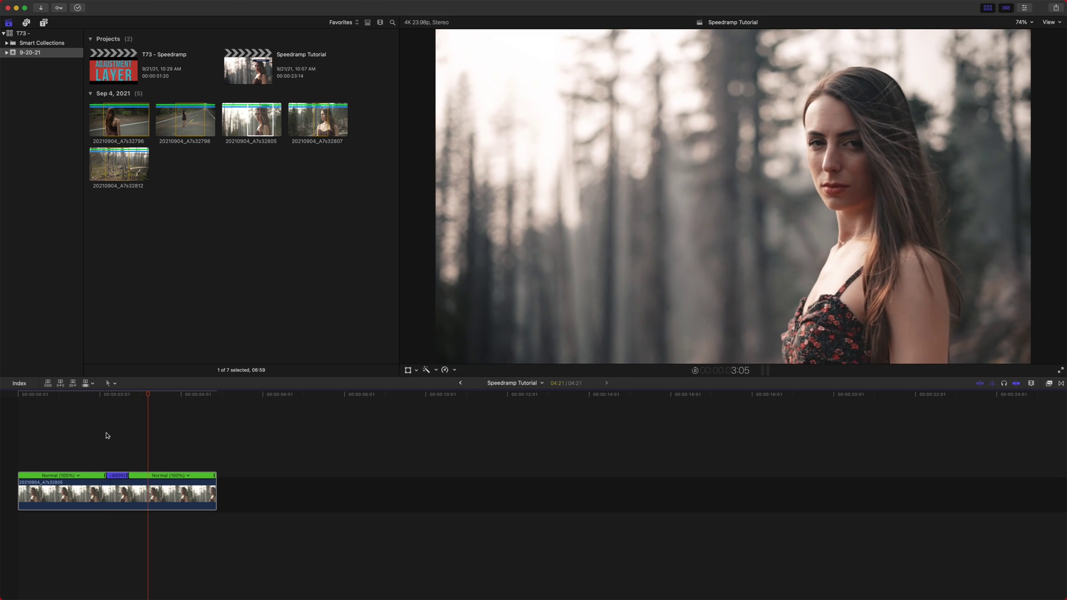
key("space")
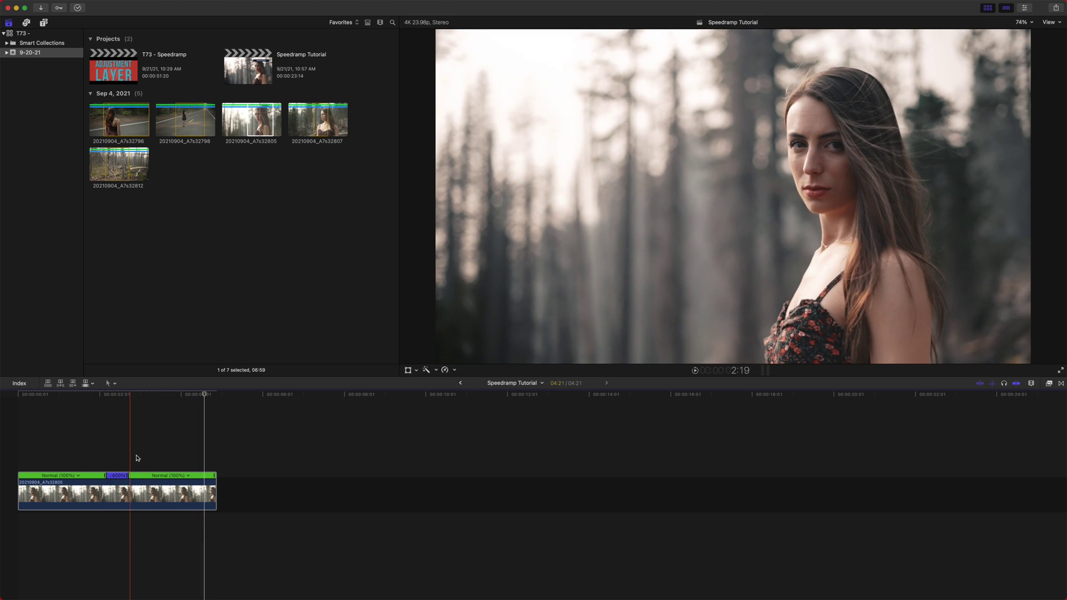
key("space")
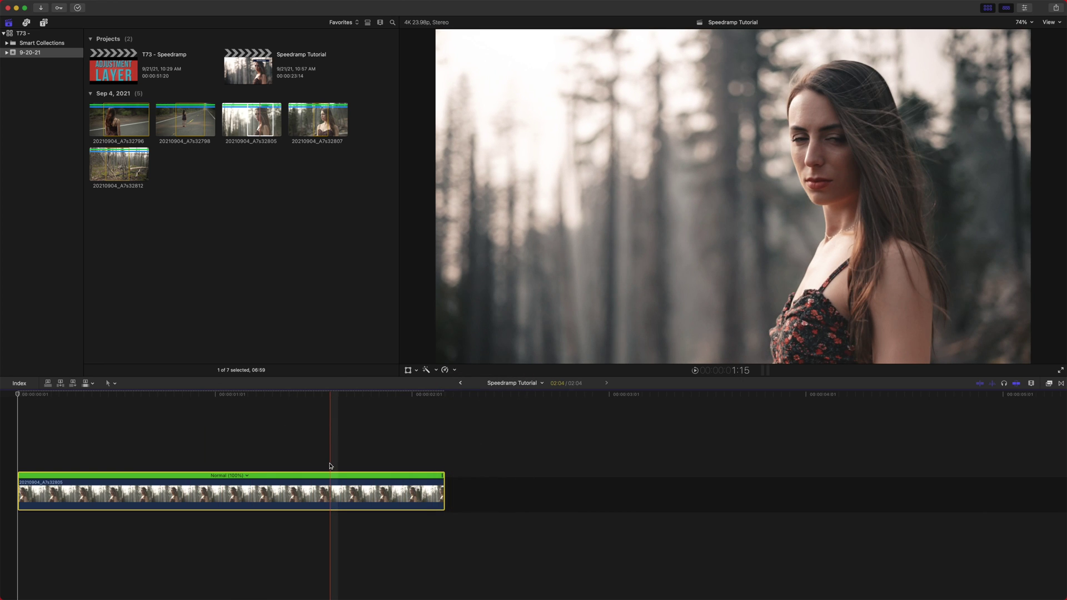
key("shift+z")
Extend the end of the normal-speed clip to a duration of 00:00:09:05.
key("super+minus")
key("super+minus")
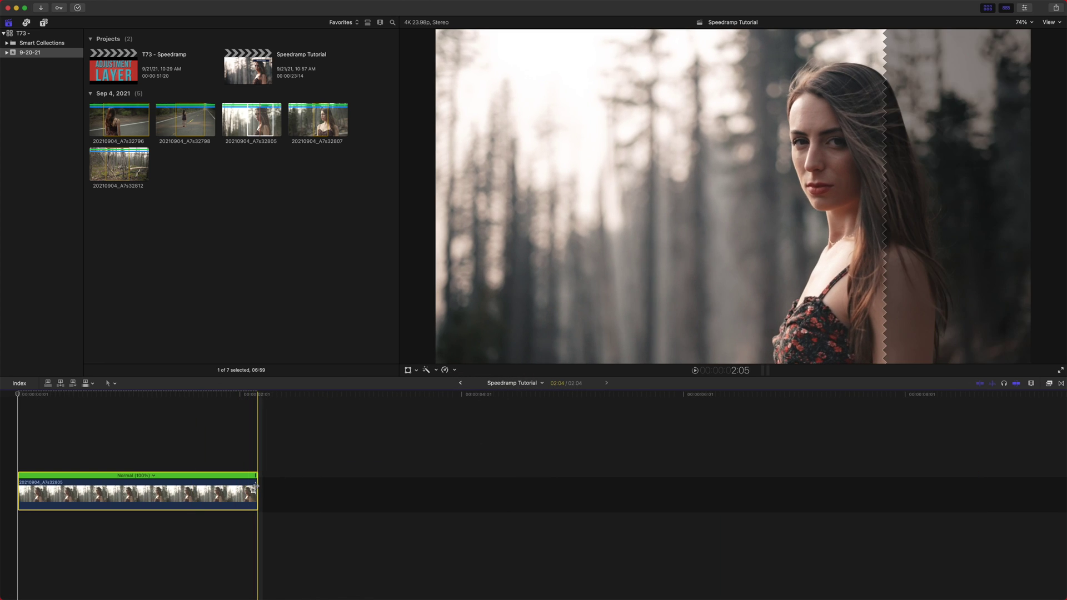
left_click_drag(256, 475, 1028, 442)
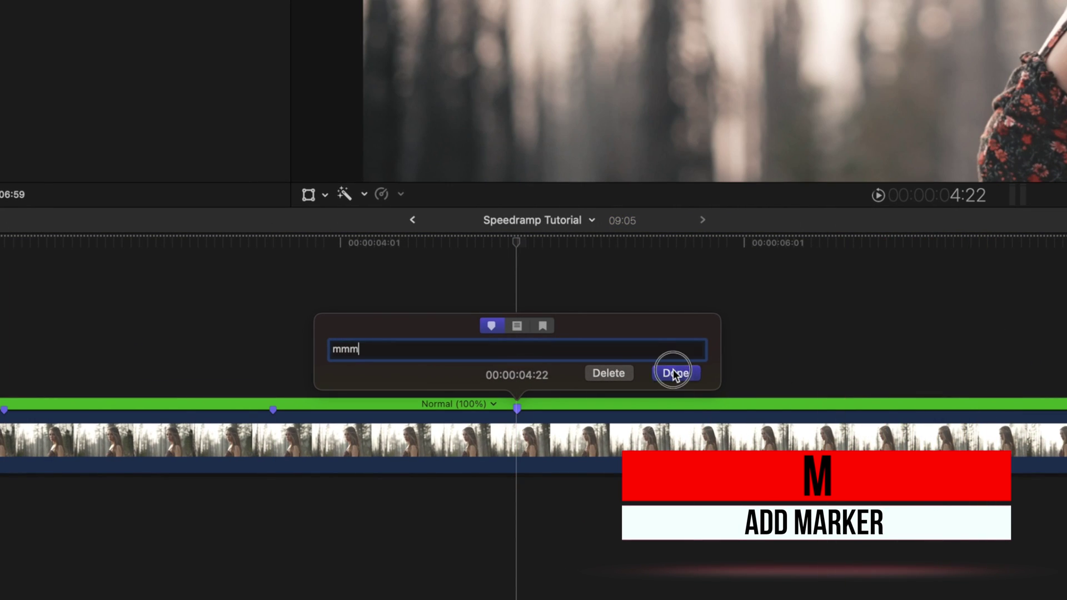
Add a series of six markers along the clip, with the last one at 00:00:07:12.
left_click(676, 371)
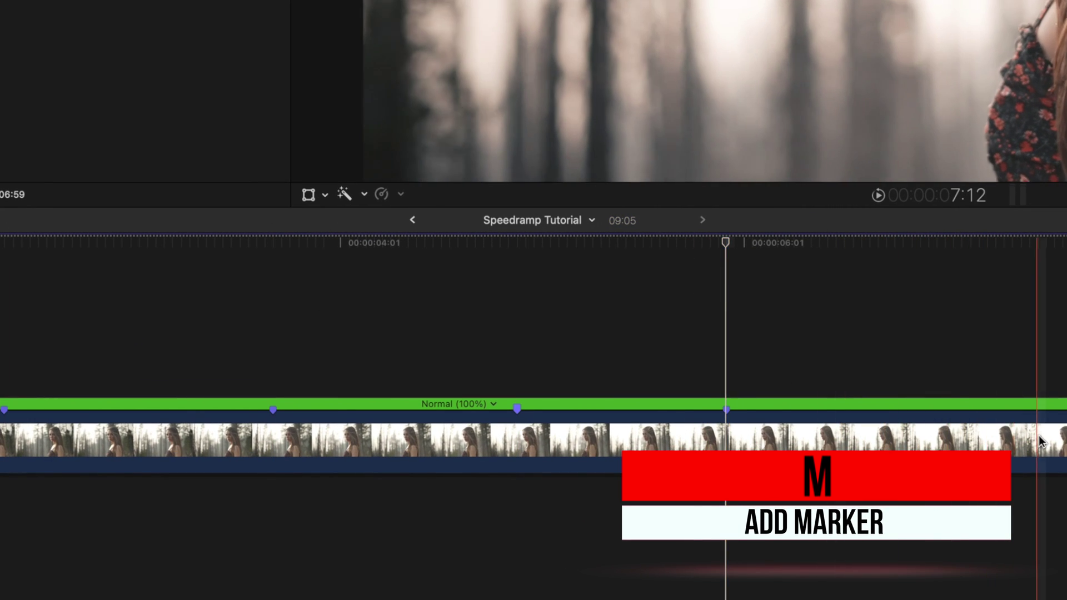
left_click(1041, 442)
key("m")
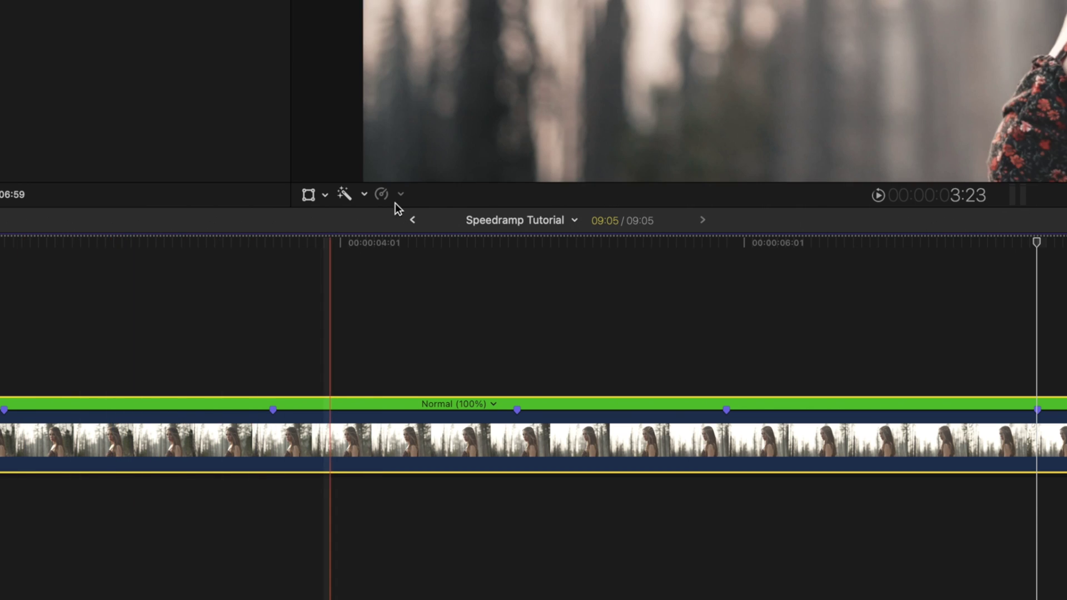
Try Jump Cut at Markers on the whole marked clip, play back the jump cuts, and undo them.
left_click(0, 333)
left_click(0, 439)
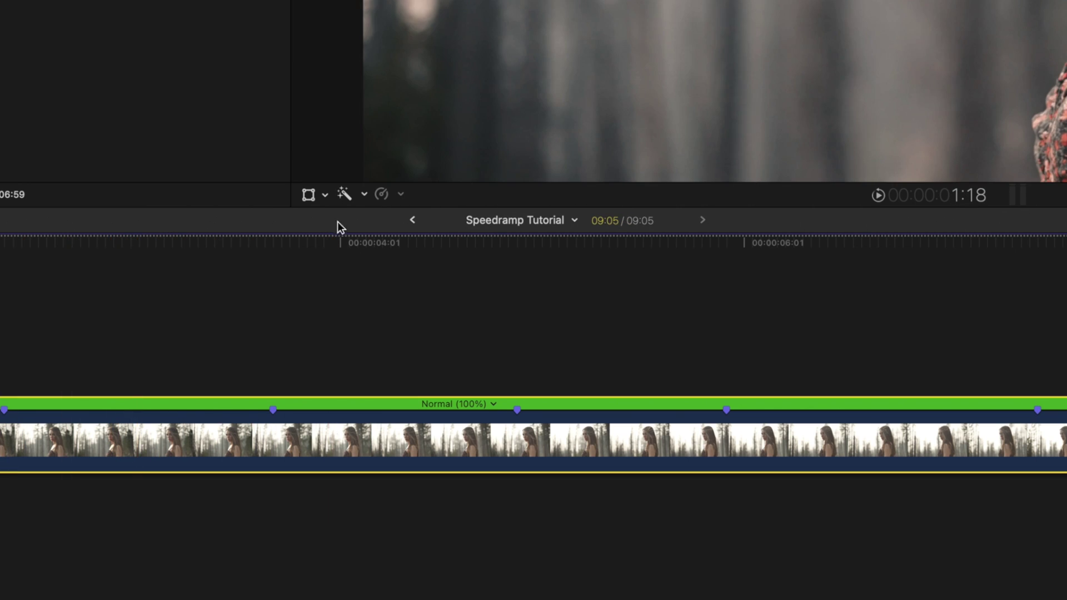
left_click(400, 195)
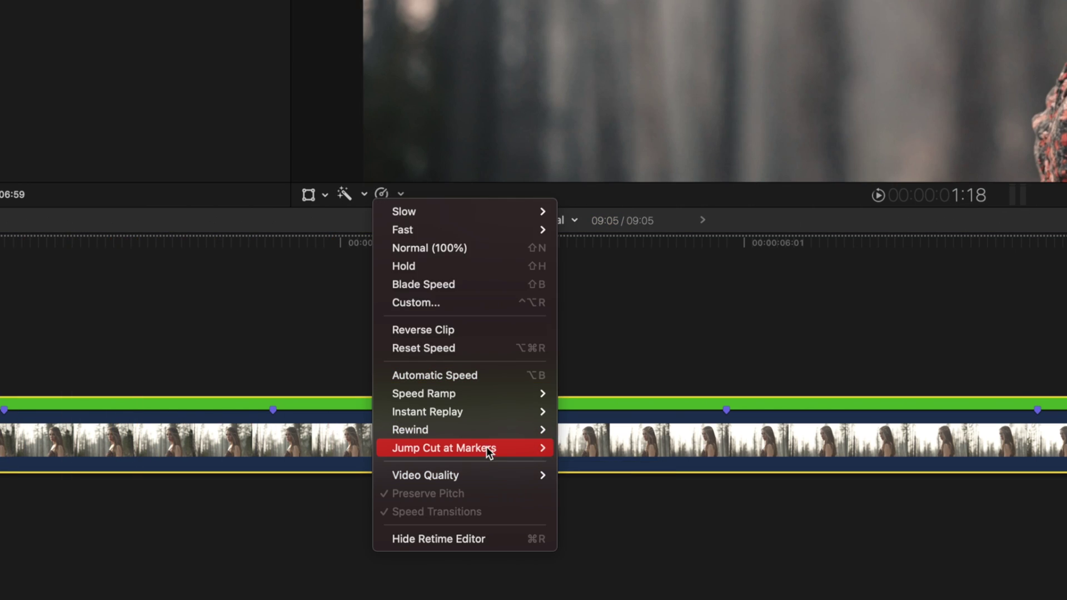
mouse_move(486, 447)
left_click(598, 527)
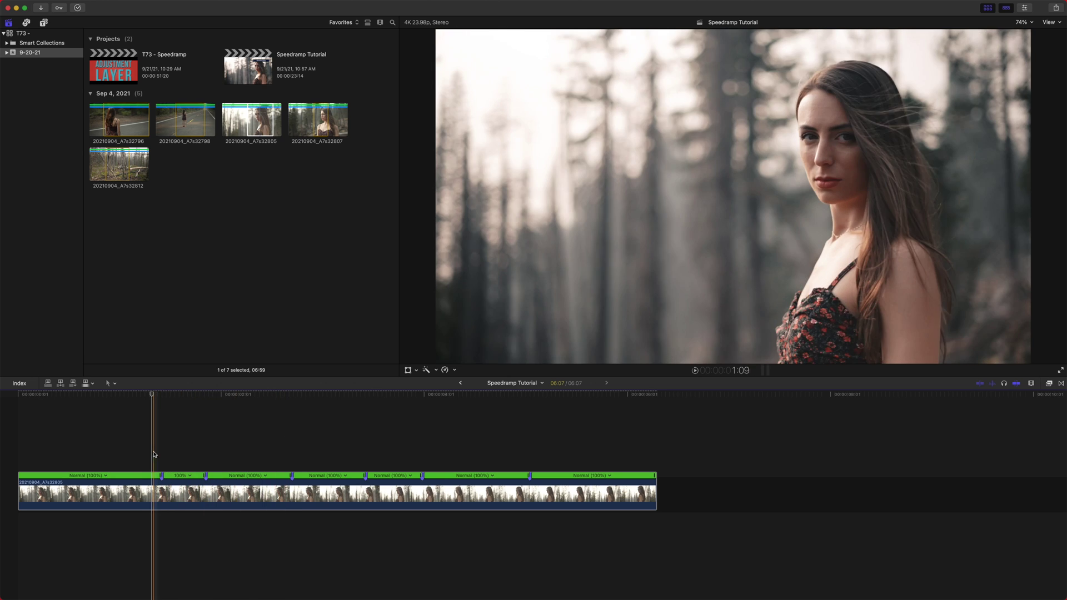
key("space")
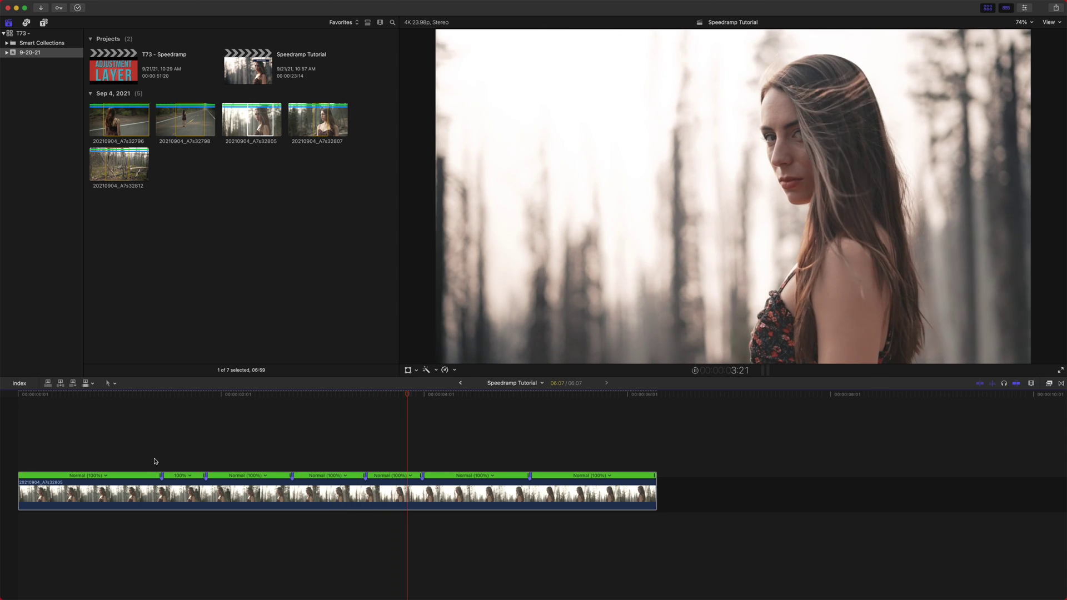
key("space")
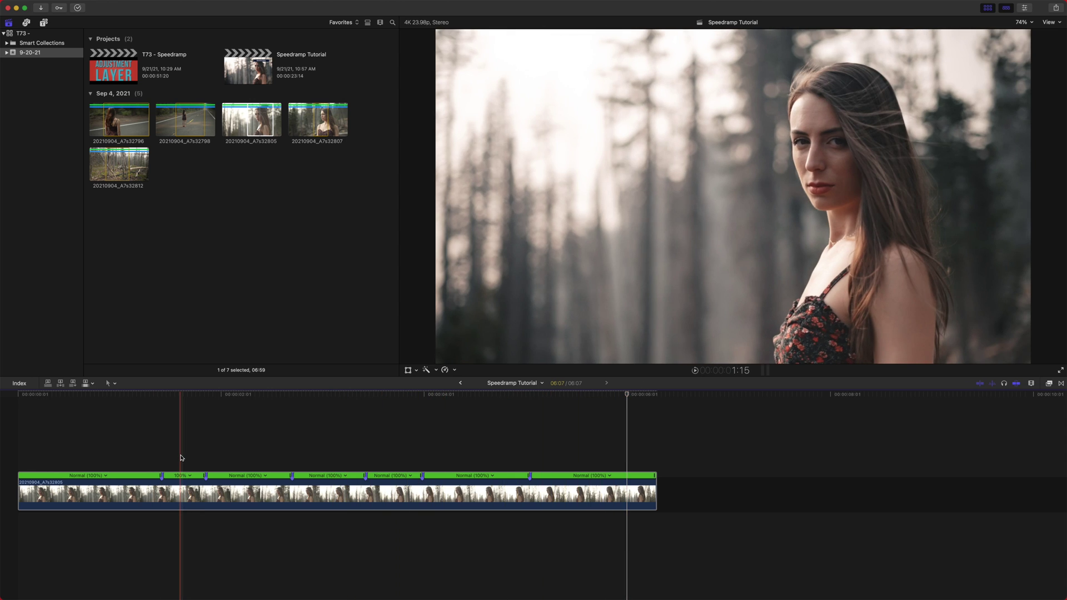
key("super+z")
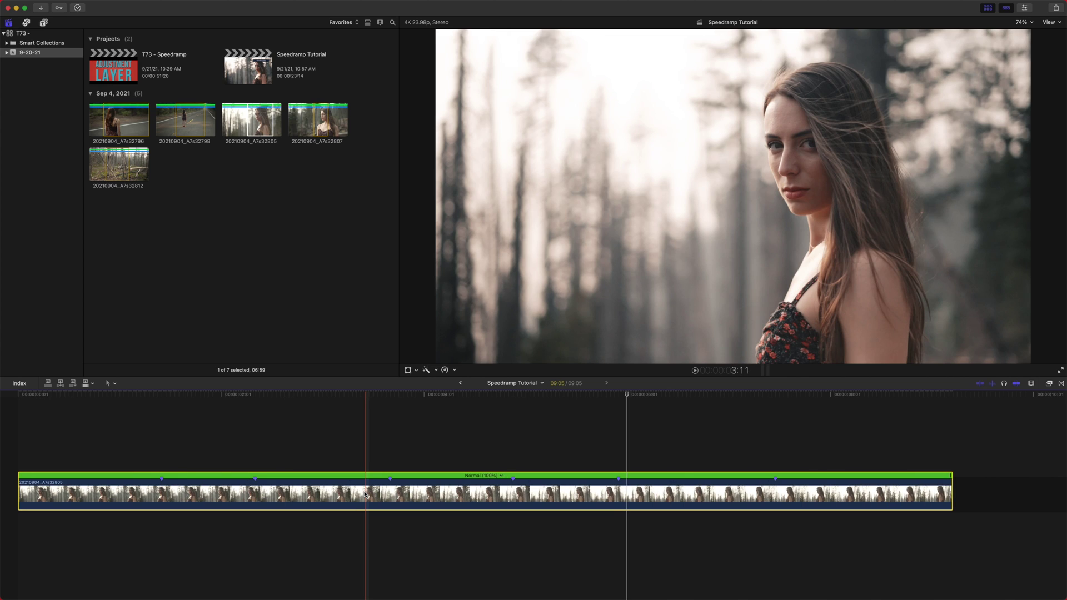
Review the Video Quality options, slow the whole clip to 10% speed, and play it back.
left_click(455, 370)
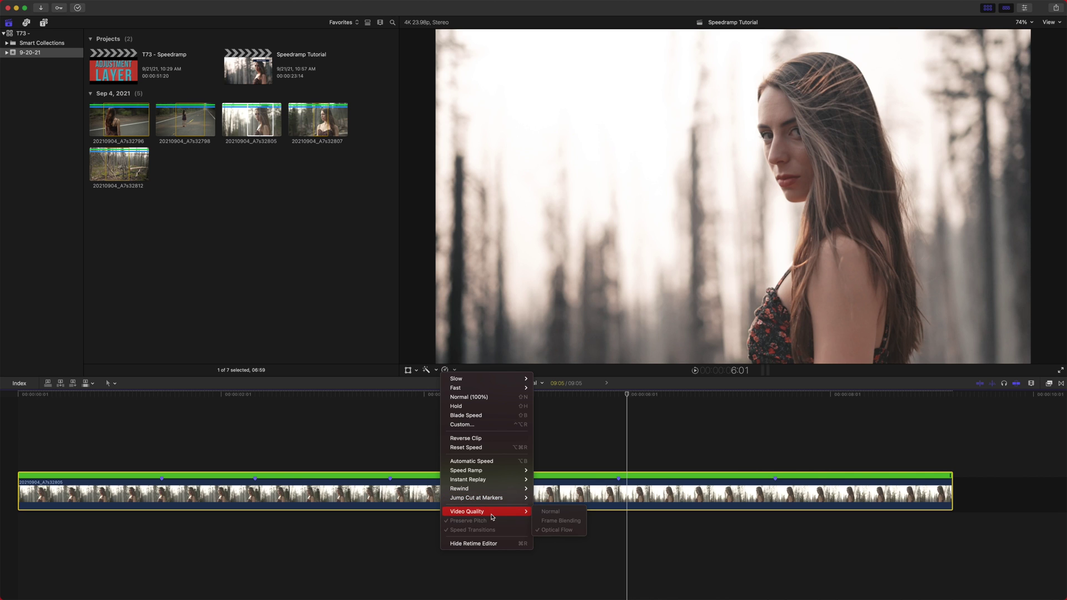
left_click(506, 476)
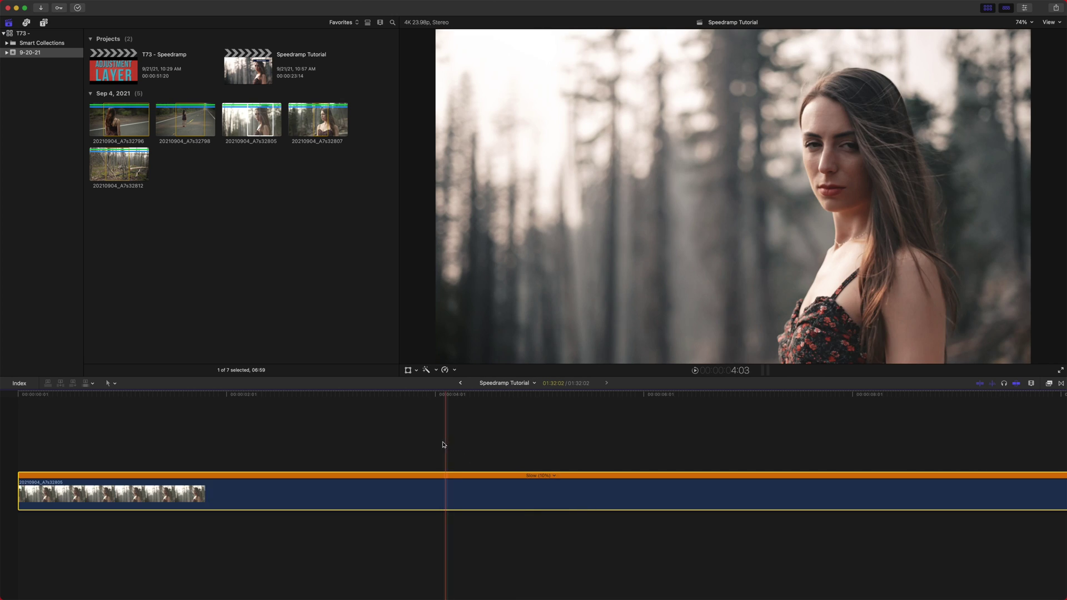
left_click(241, 432)
key("space")
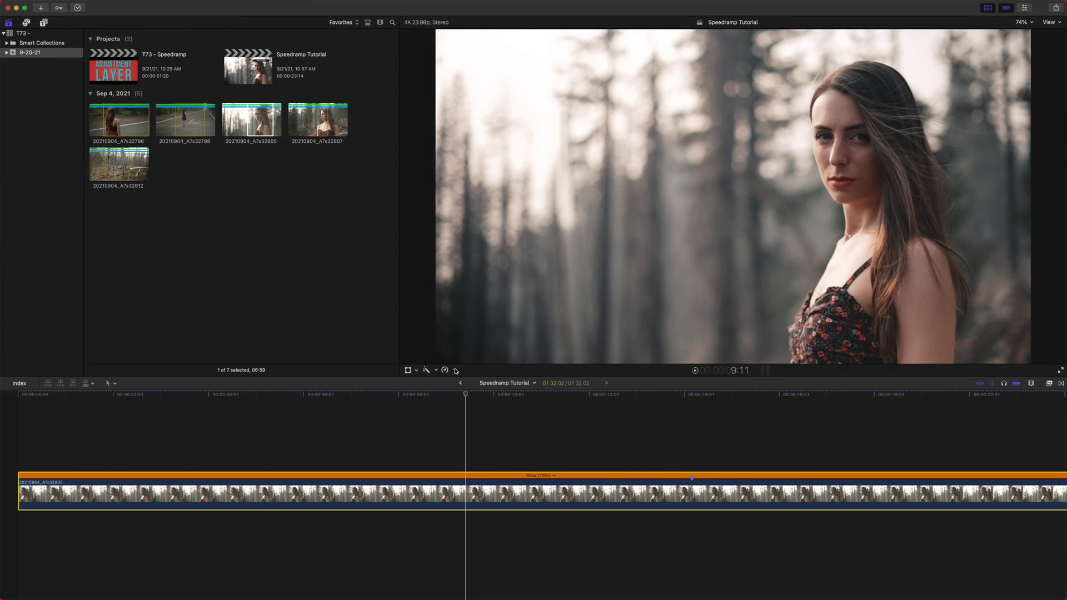
Set the slowed clip's video quality to Frame Blending and play back the result.
left_click(455, 371)
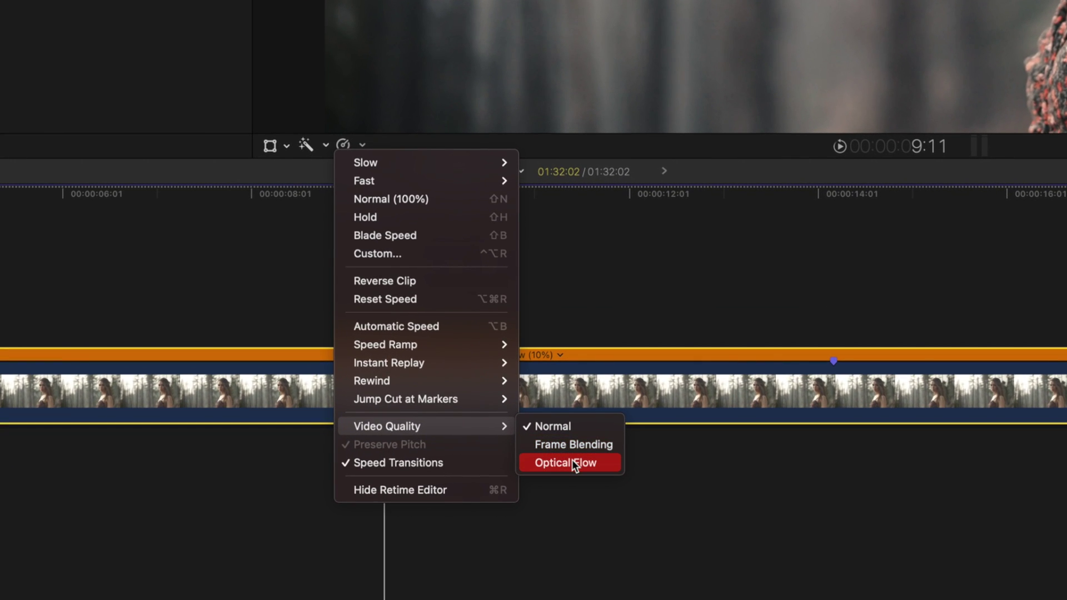
left_click(578, 444)
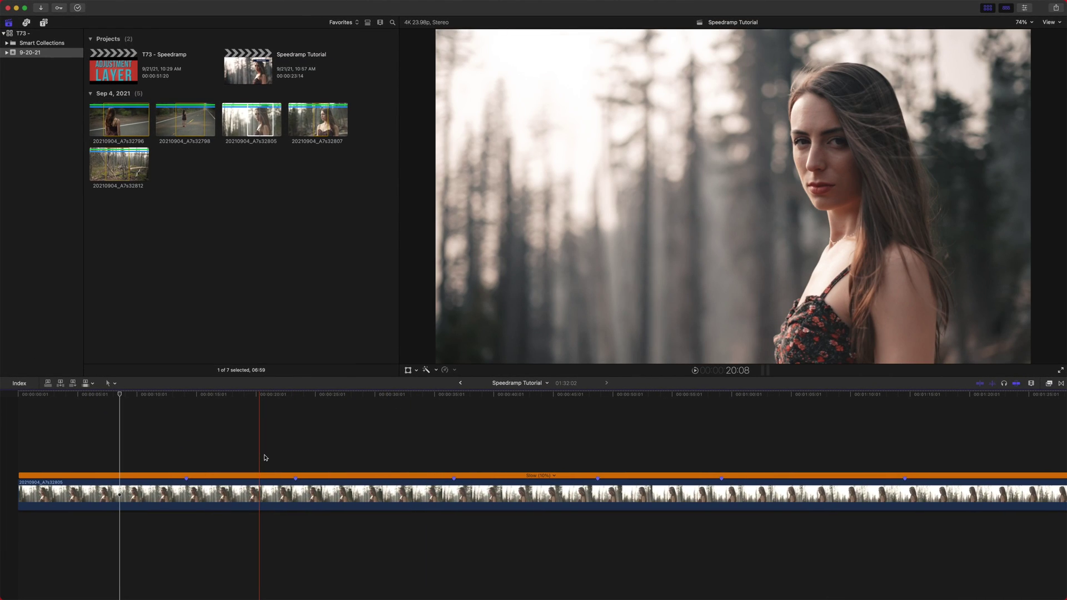
key("super+minus")
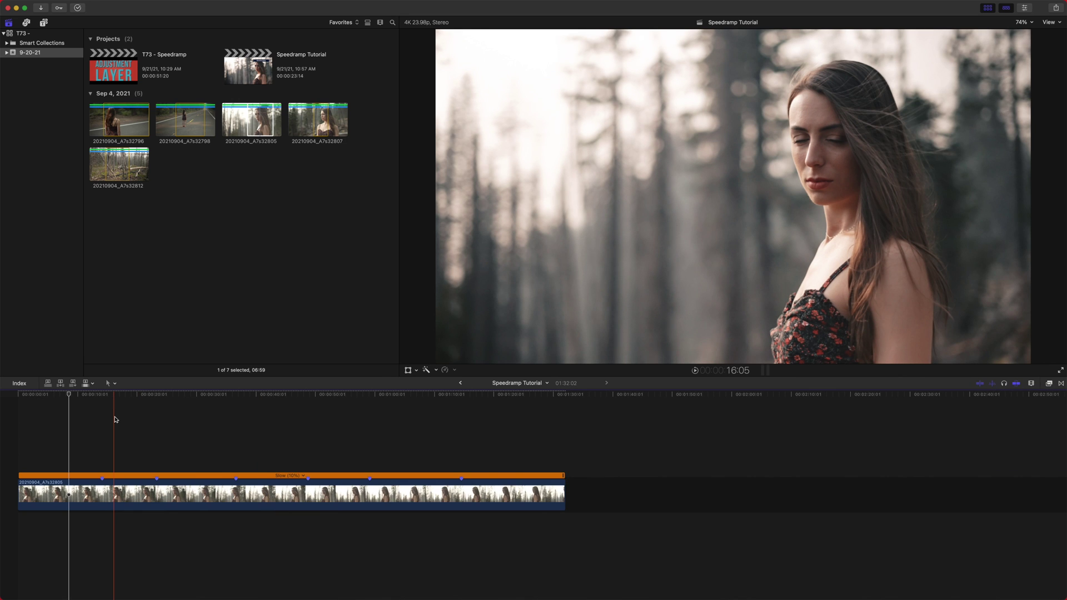
key("space")
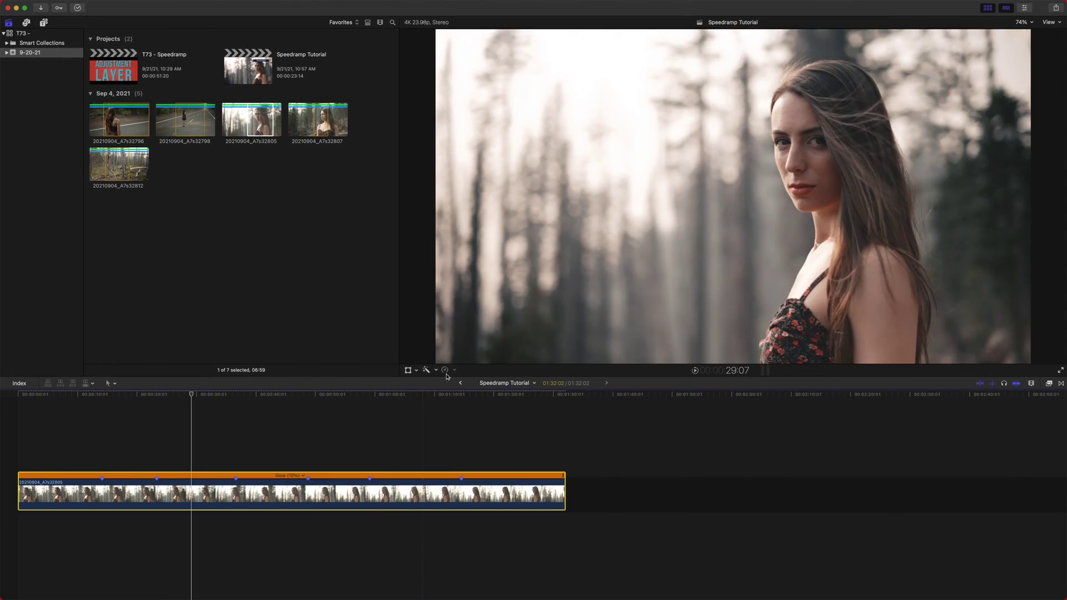
Set the slowed clip's video quality to Optical Flow, hide its retime editor, and review the footage.
left_click(455, 370)
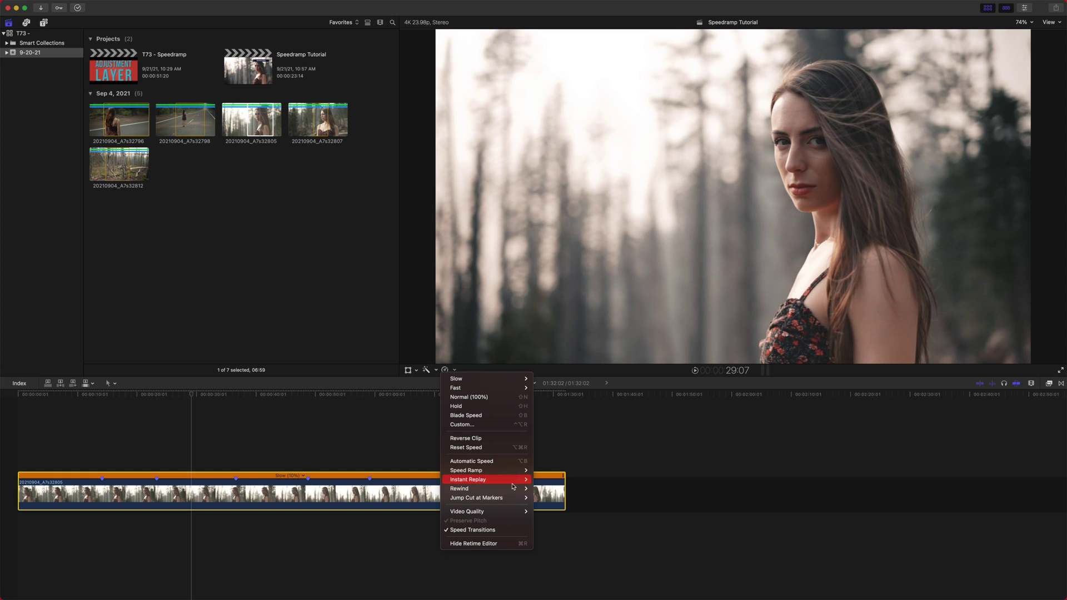
mouse_move(503, 512)
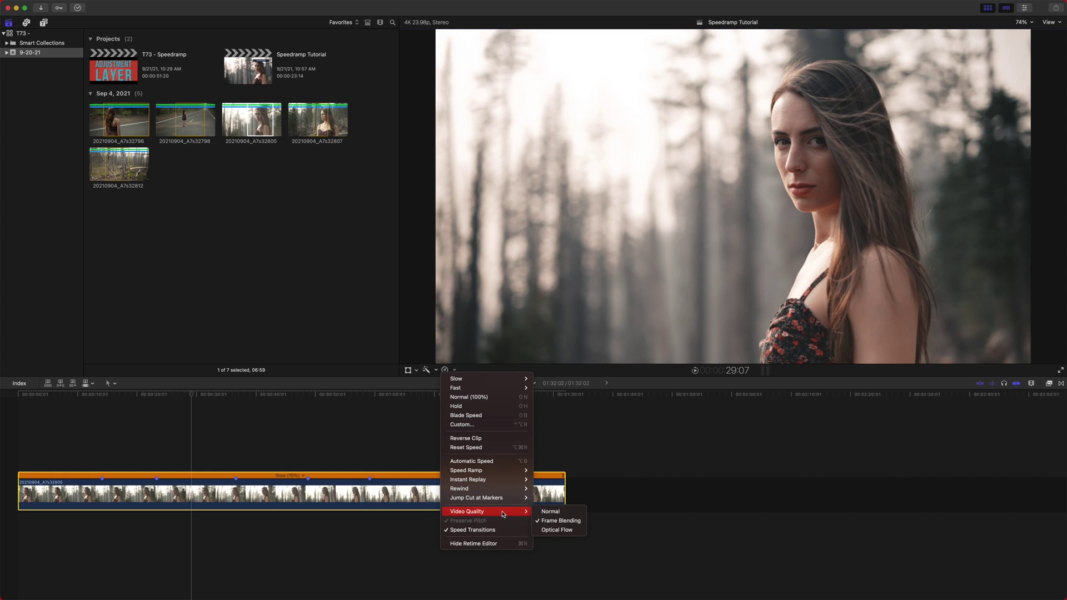
left_click(574, 532)
key("super+r")
left_click_drag(115, 397, 104, 396)
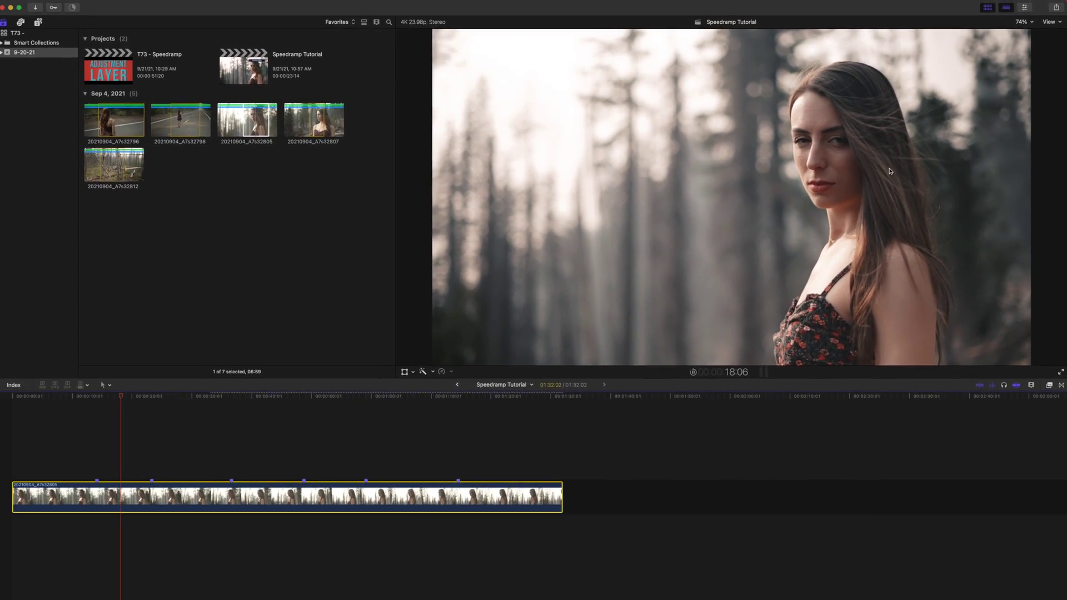
Play the sound effect after the video clip, show its retime editor, and stretch it to 9% speed.
left_click(436, 372)
mouse_move(476, 481)
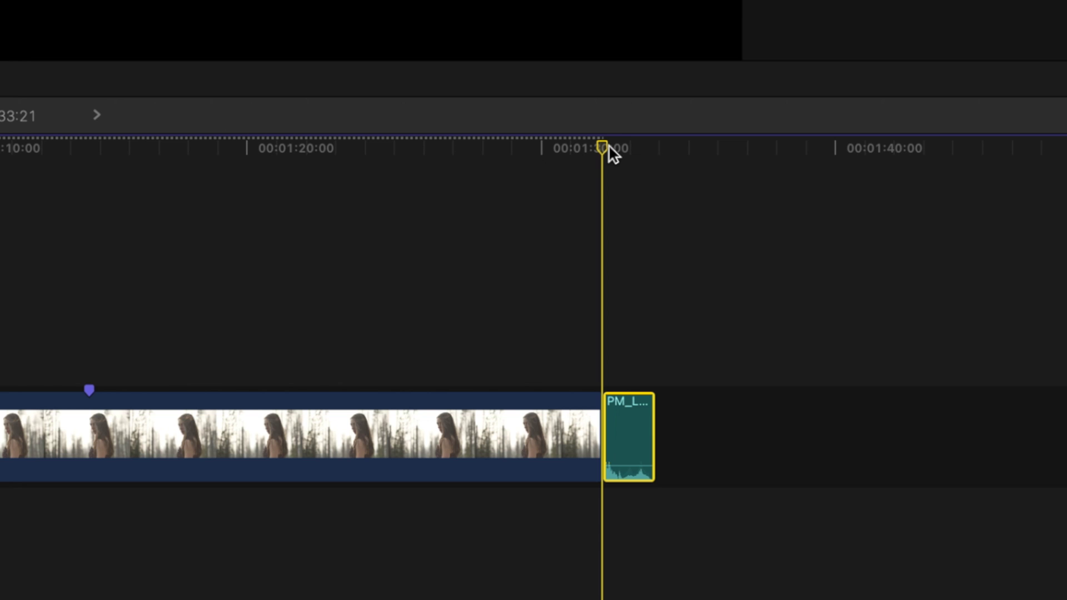
key("space")
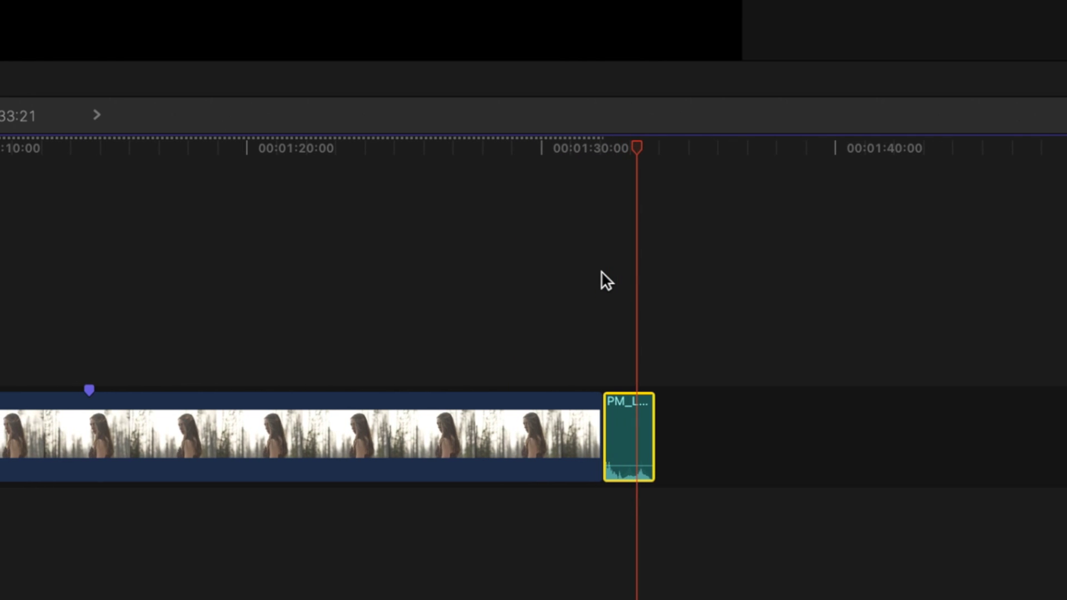
key("super+r")
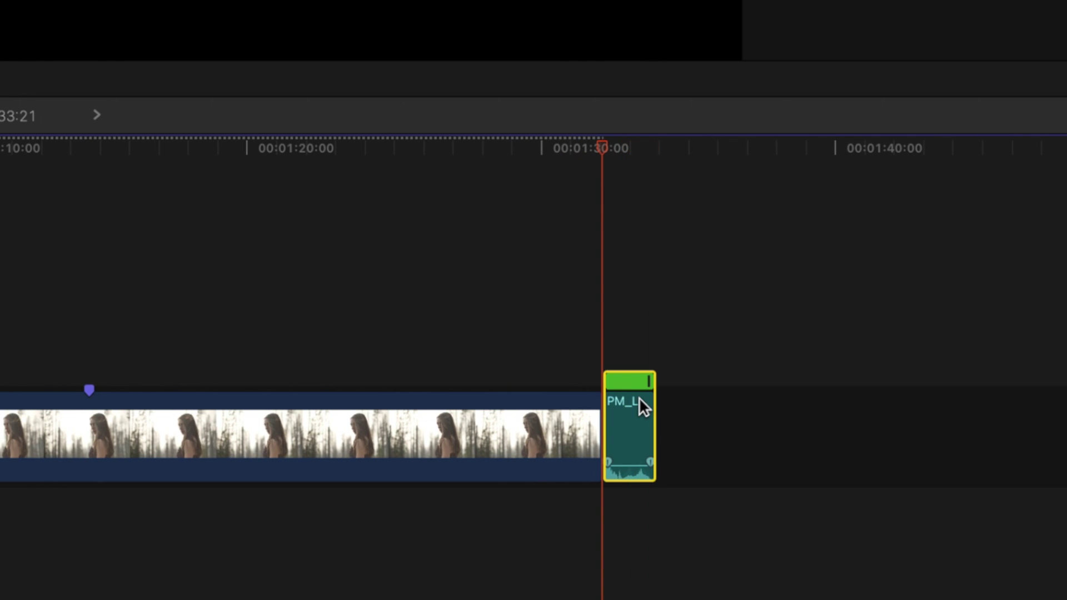
left_click_drag(650, 382, 1066, 388)
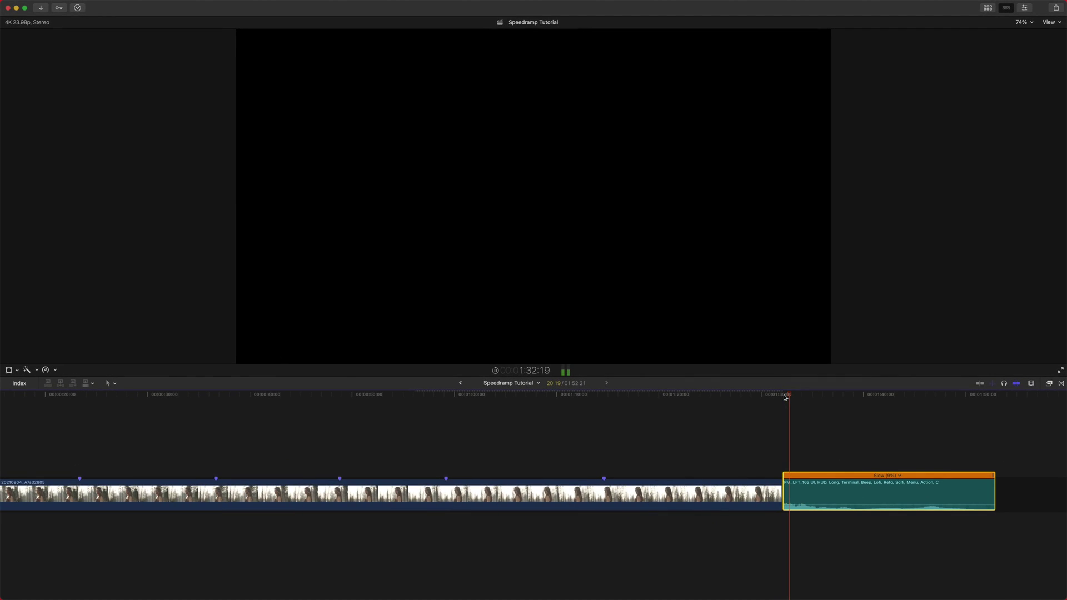
Turn off Preserve Pitch for the slowed sound effect and play it back.
scroll(802, 452, "right", 10)
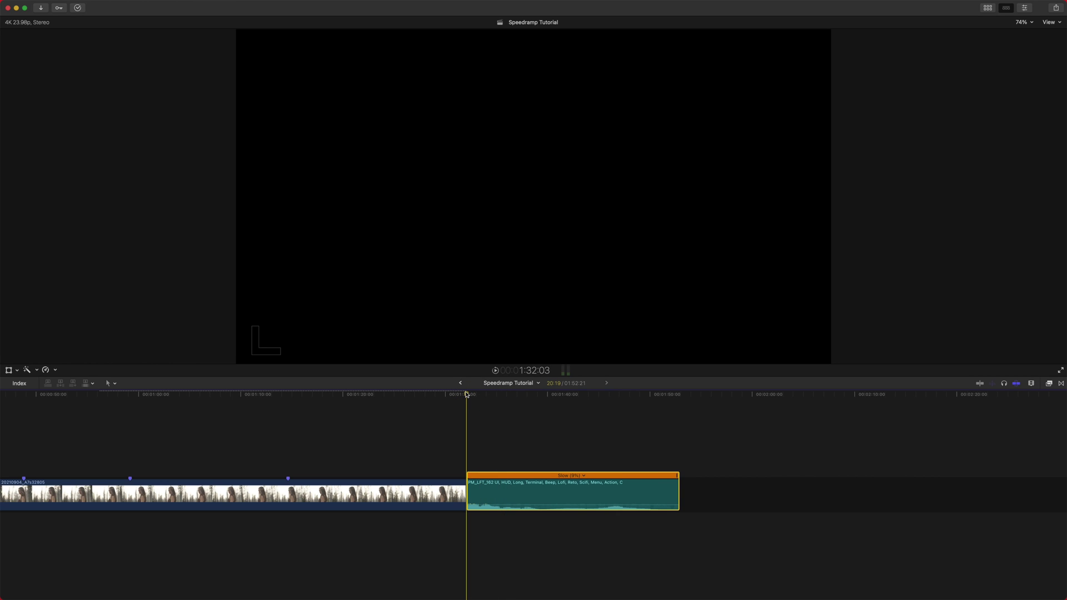
left_click(56, 370)
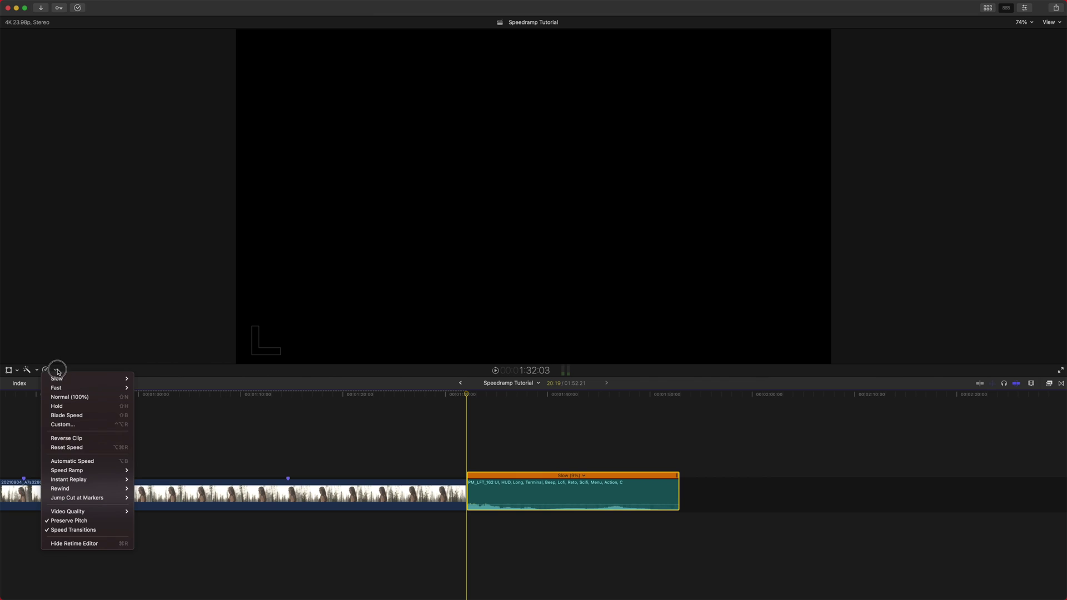
left_click(74, 520)
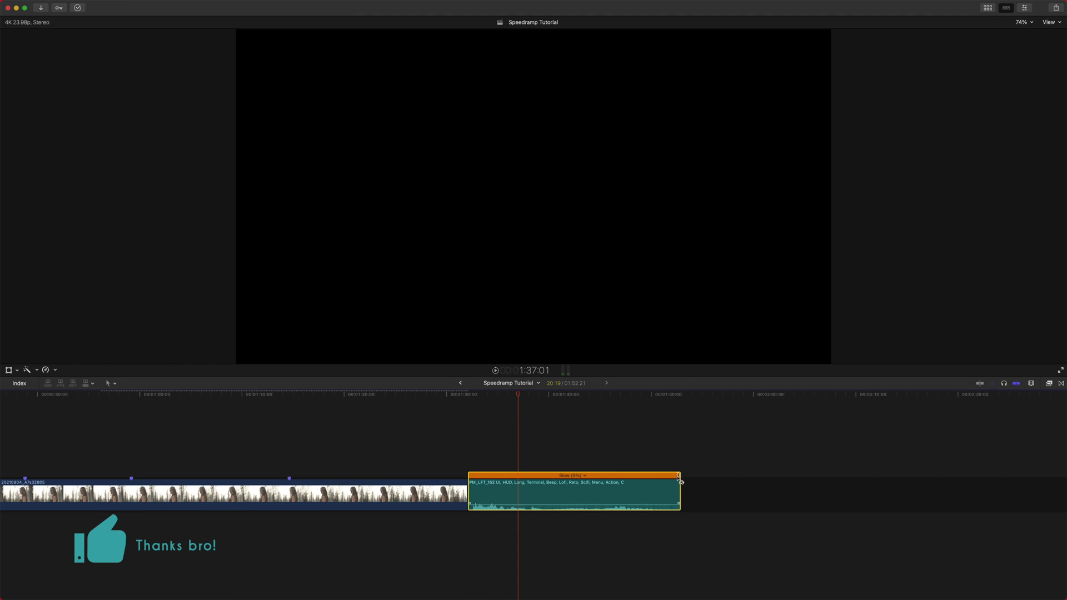
Speed up the sound effect by shortening its retime bar to about 21 frames, and play it from its start.
left_click_drag(679, 479, 480, 491)
left_click(471, 396)
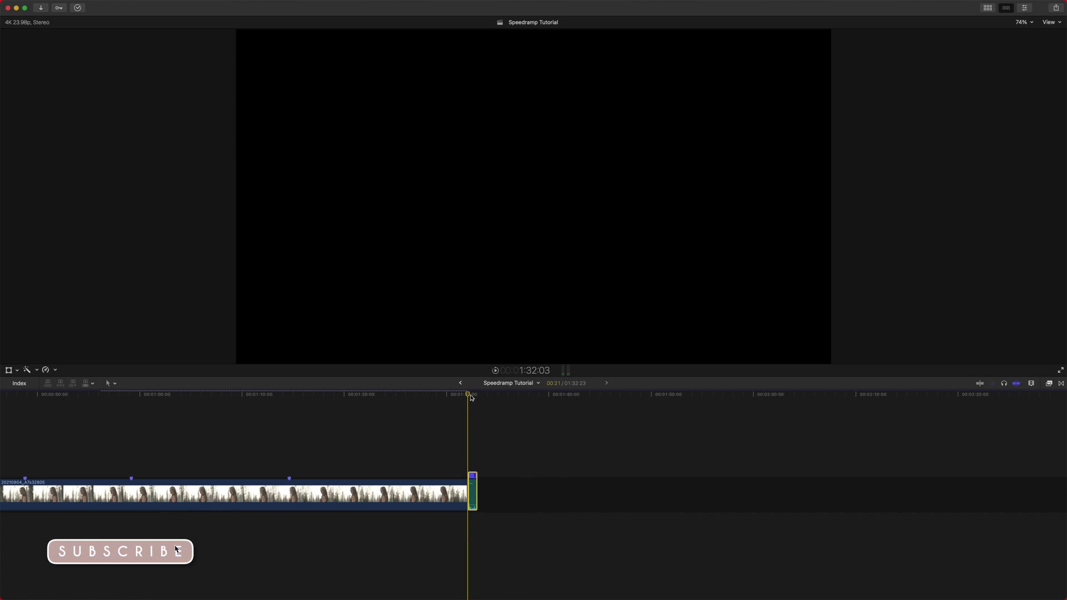
key("Home")
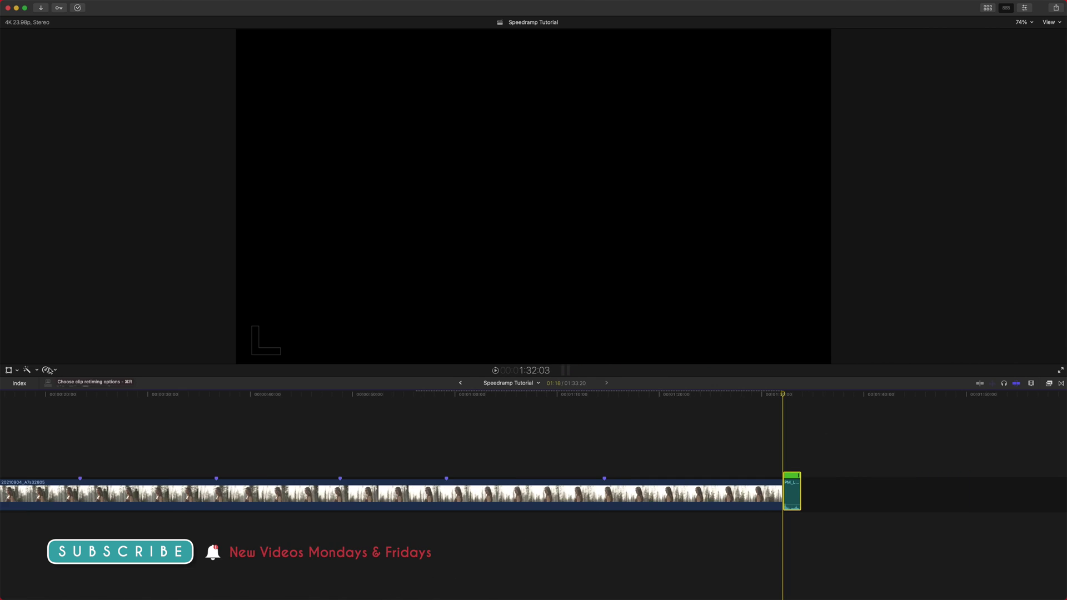
Check the Preserve Pitch and Speed Transitions options available for the sound effect at normal speed.
left_click(46, 369)
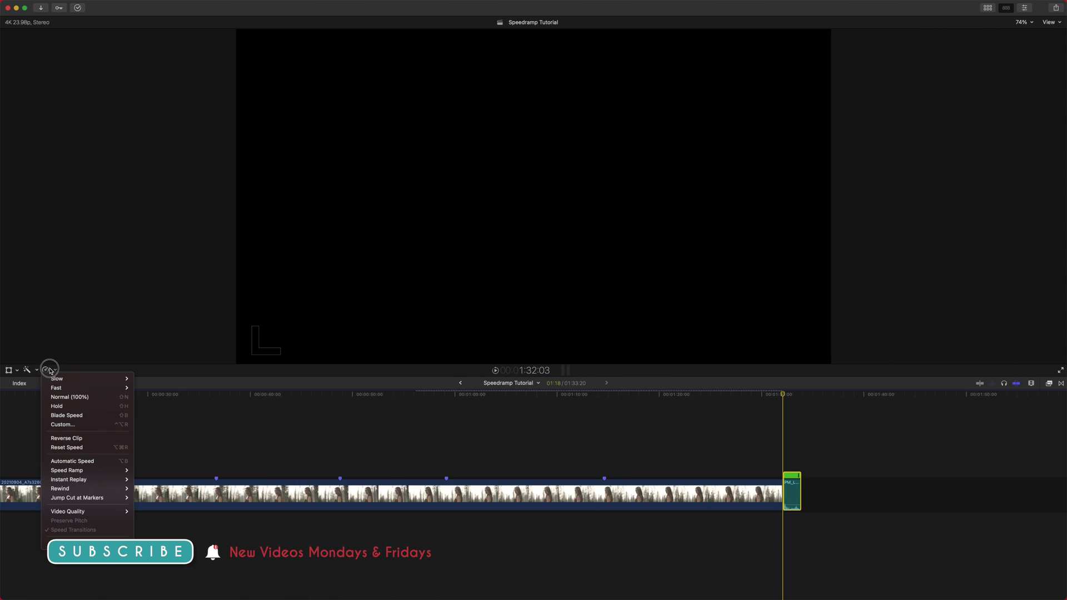
mouse_move(82, 514)
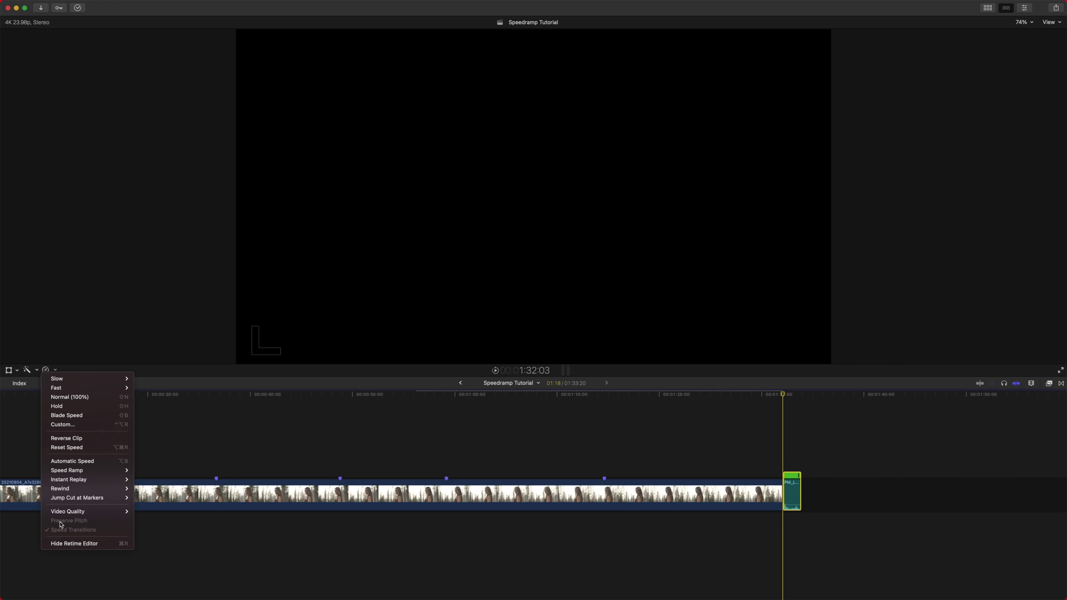
left_click(477, 417)
scroll(267, 467, "right", 2)
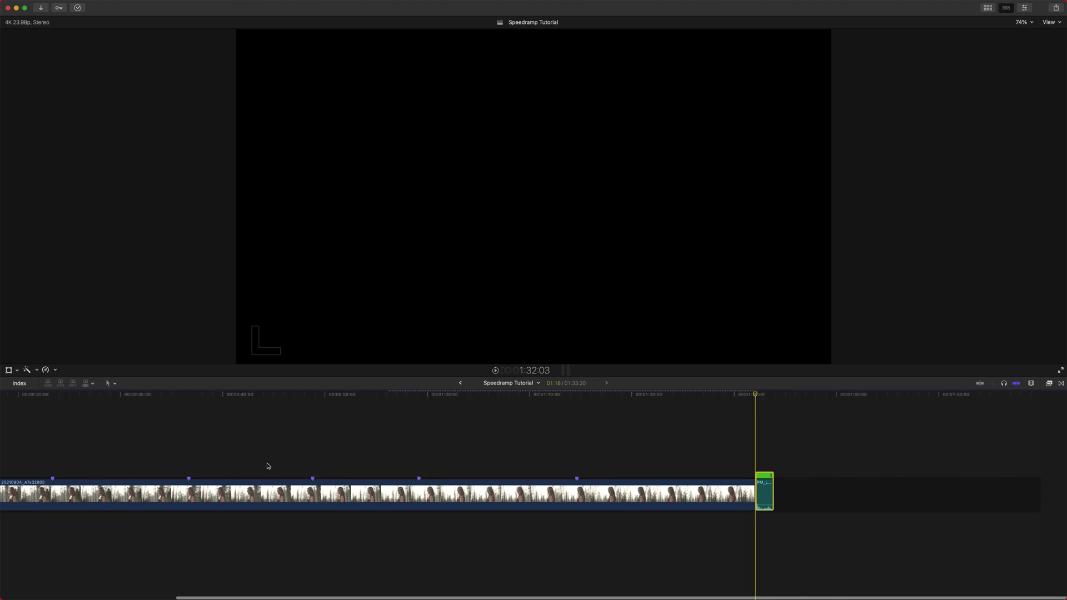
Blade the video clip's speed at about 24 seconds and about 41 seconds to isolate a middle speed segment.
scroll(288, 443, "left", 2)
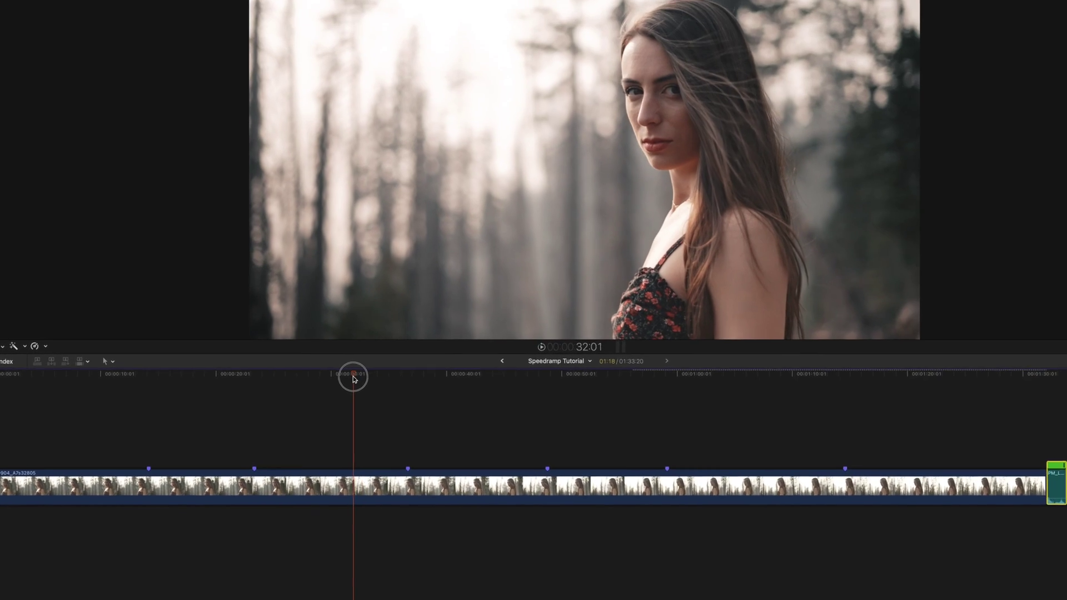
left_click_drag(354, 379, 261, 383)
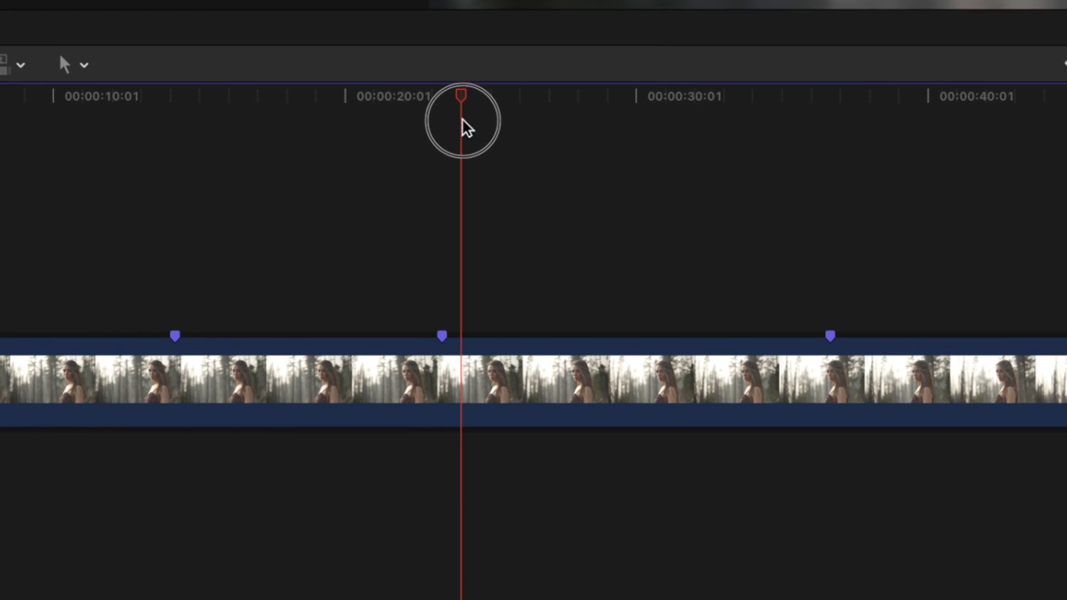
left_click(261, 487)
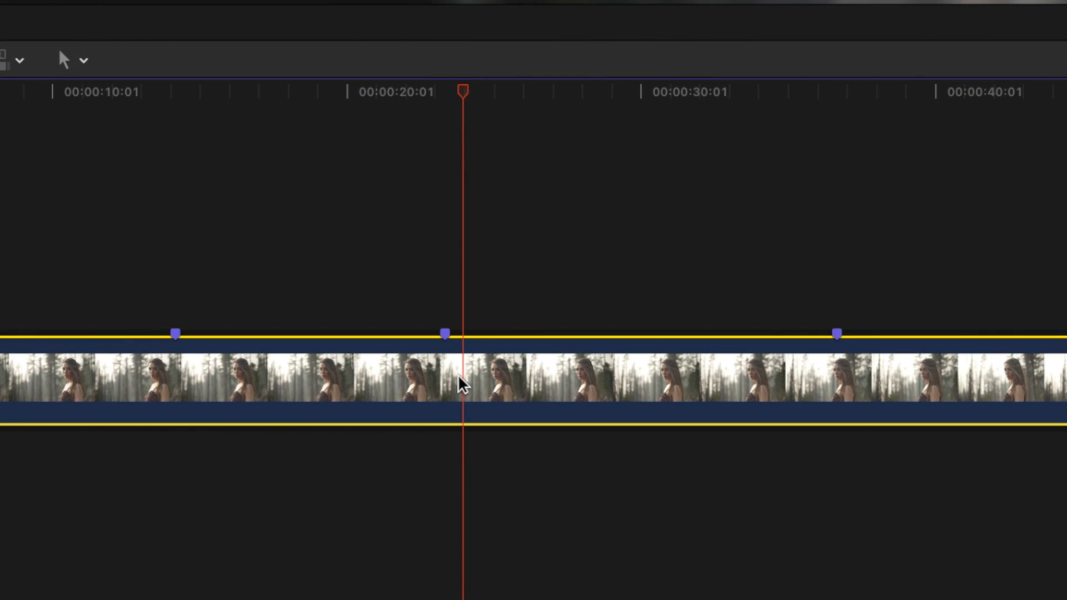
key("shift+b")
left_click_drag(567, 91, 968, 121)
key("shift+b")
Set the middle speed segment to Fast 8x and place the playhead just before its speed transition.
left_click(749, 325)
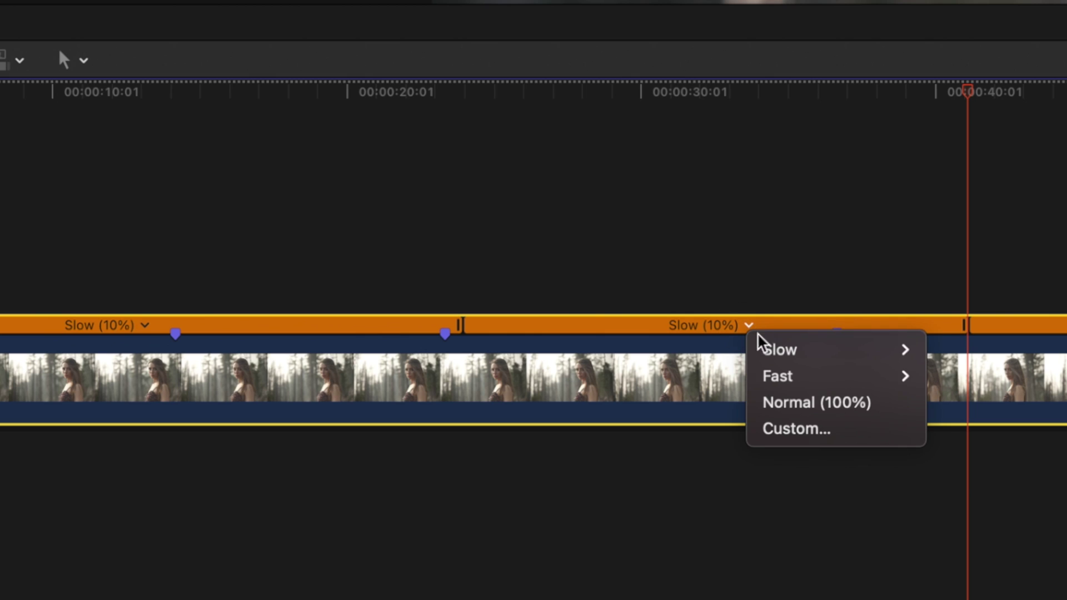
mouse_move(894, 376)
left_click(953, 439)
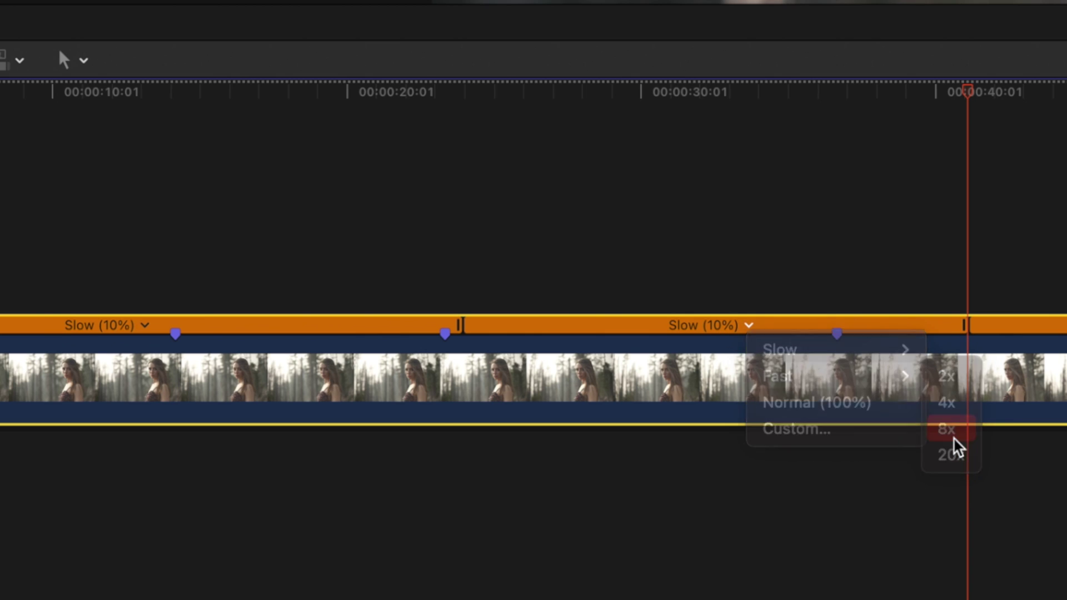
left_click(433, 98)
left_click_drag(436, 106, 424, 107)
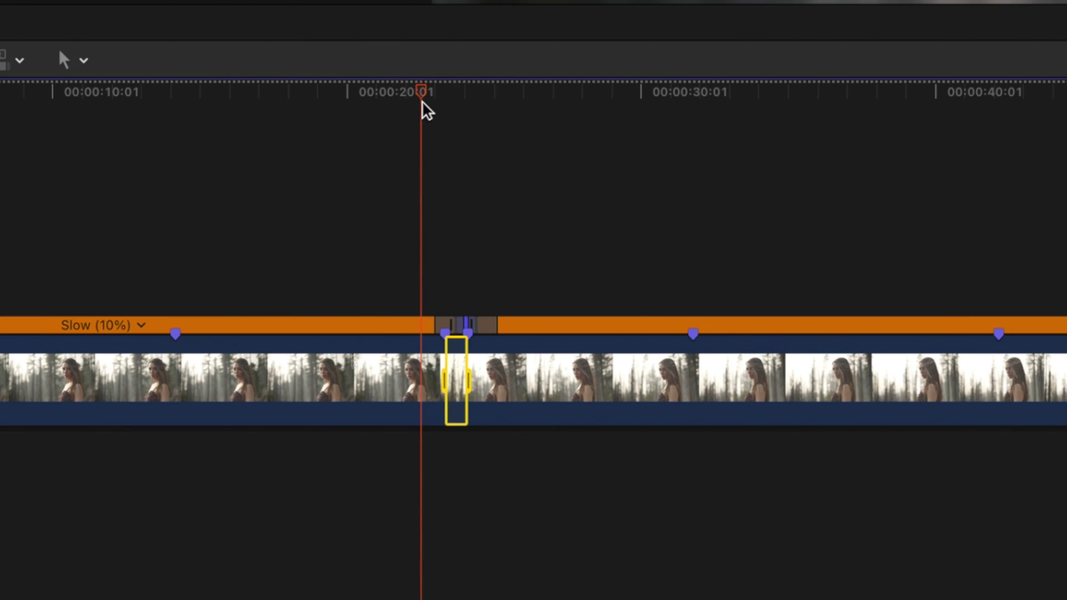
Turn off Speed Transitions for the whole video clip and play back across the fast segment.
left_click(381, 368)
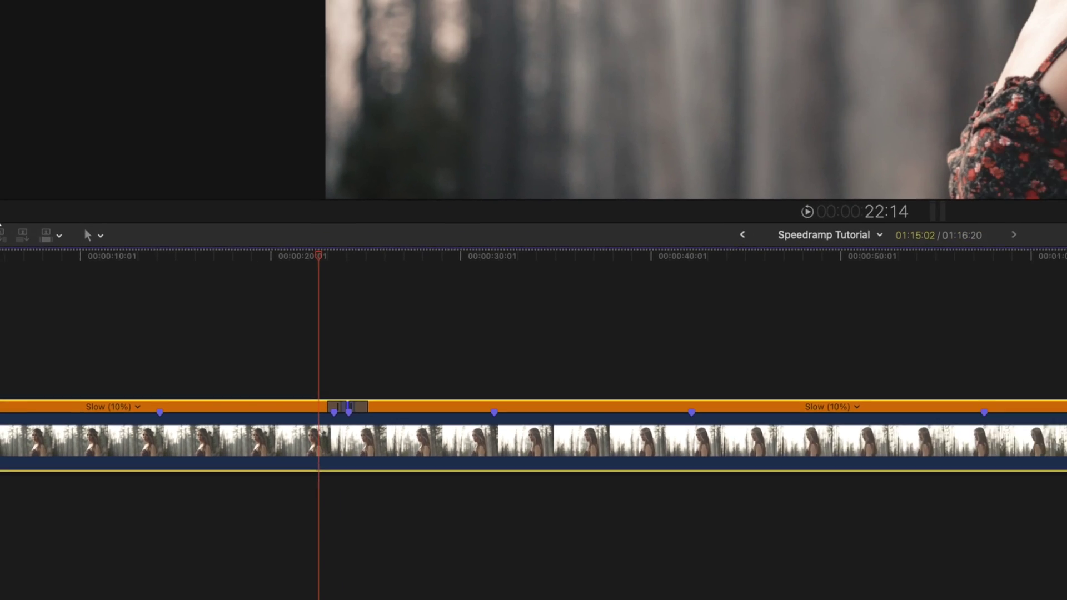
left_click(43, 343)
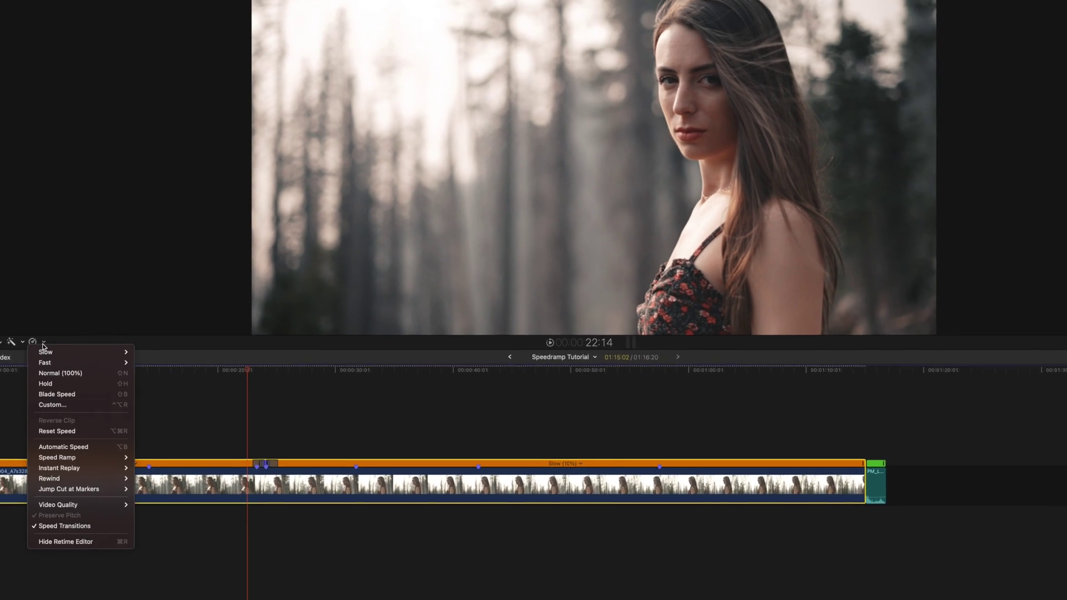
left_click(81, 530)
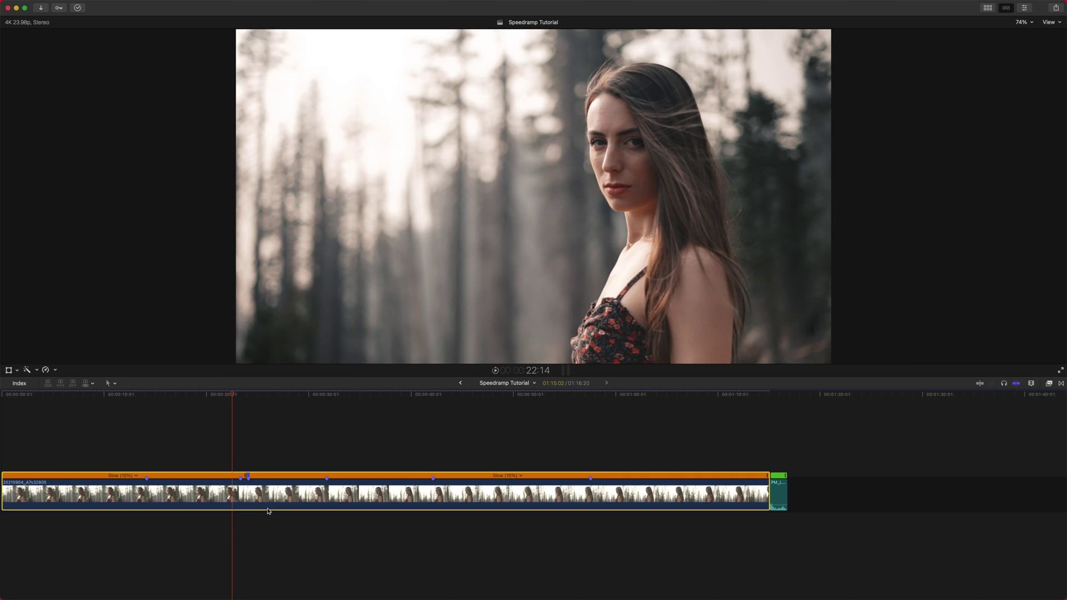
scroll(268, 510, "left", 2)
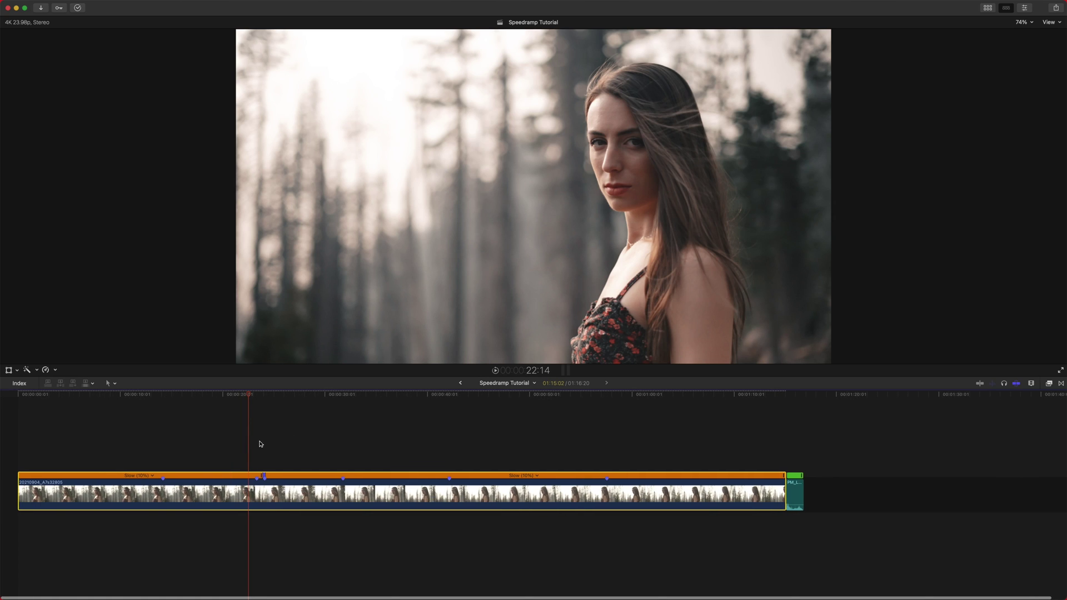
key("space")
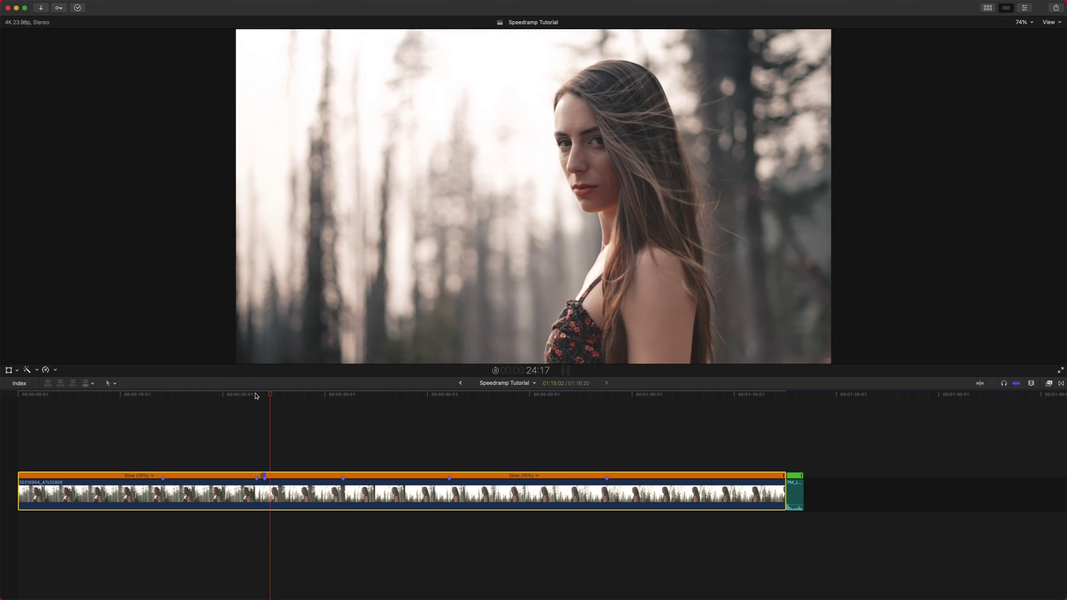